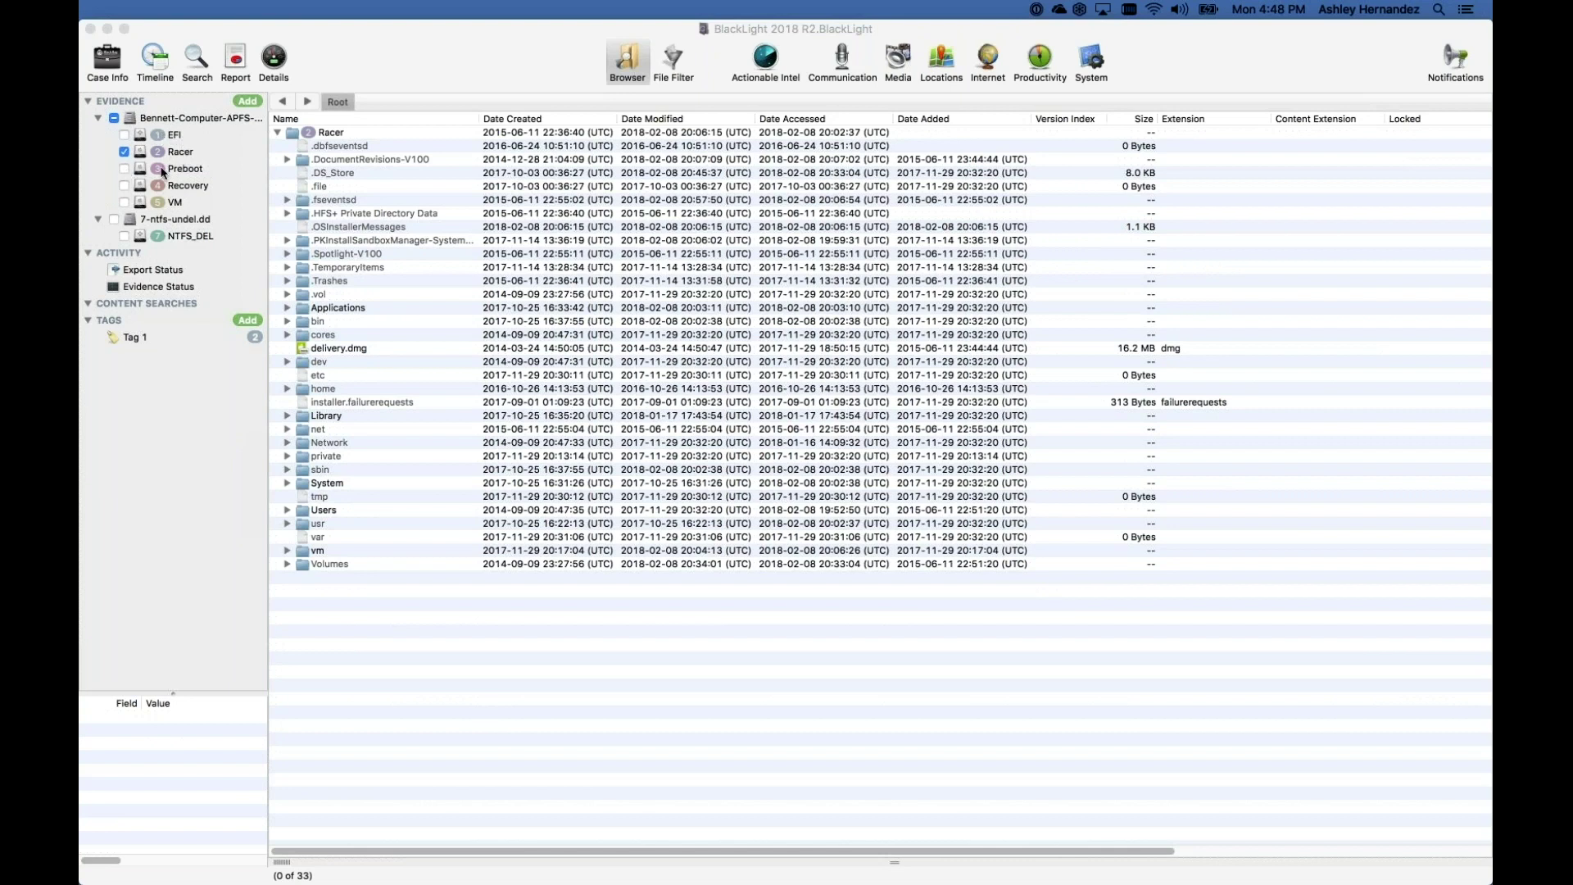
# - Add Preboot to the evidence and expand Racer in Browser to show Applications, Library, Users, delivery.dmg
pyautogui.click(123, 168)
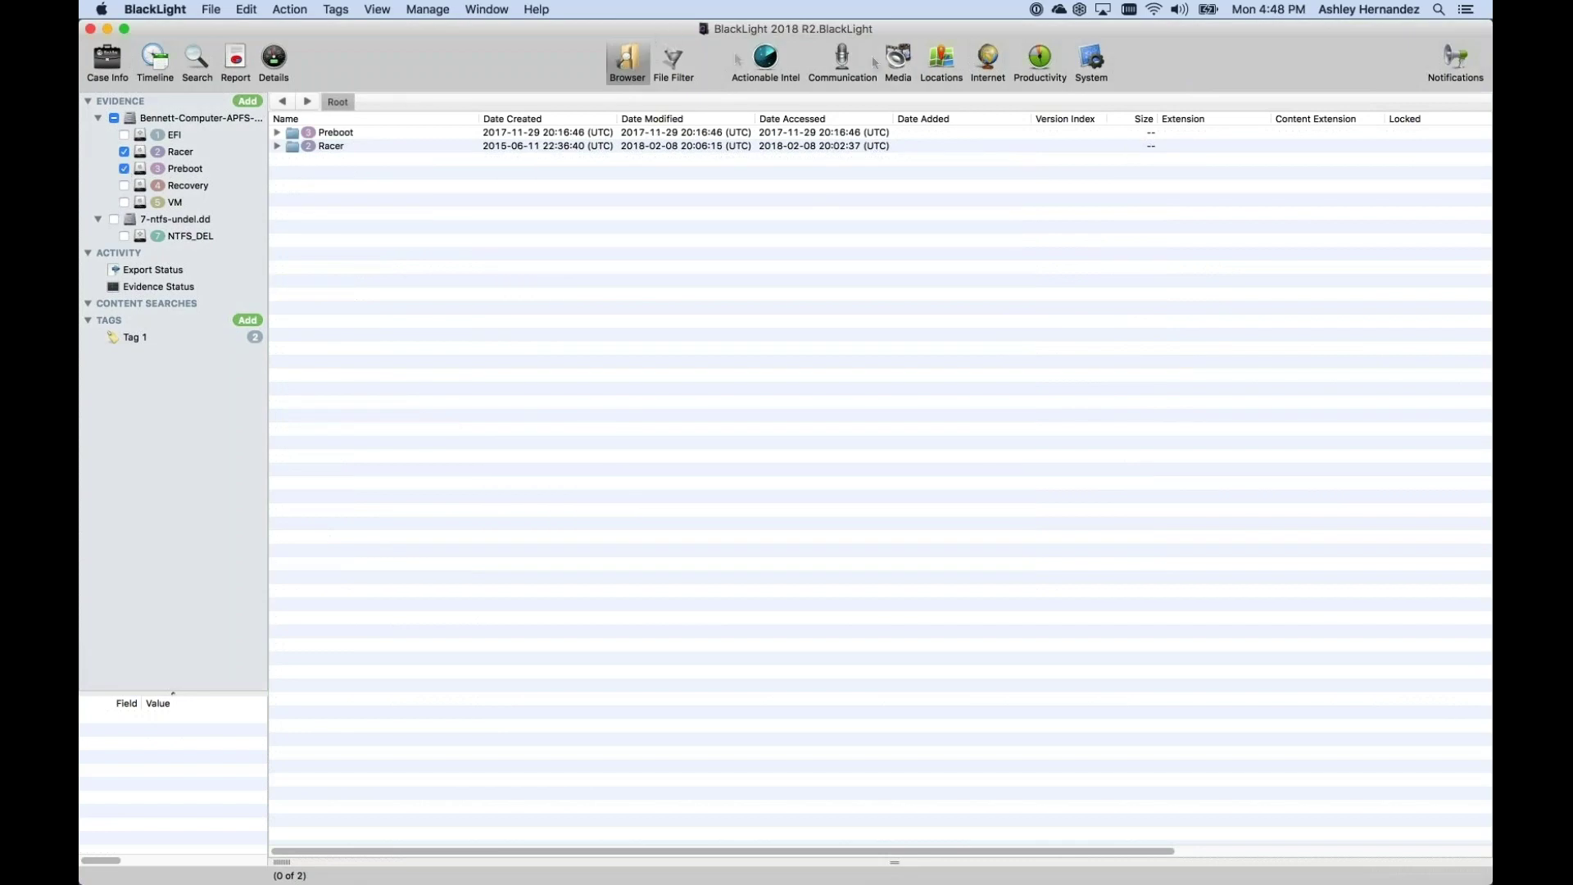
pyautogui.click(845, 68)
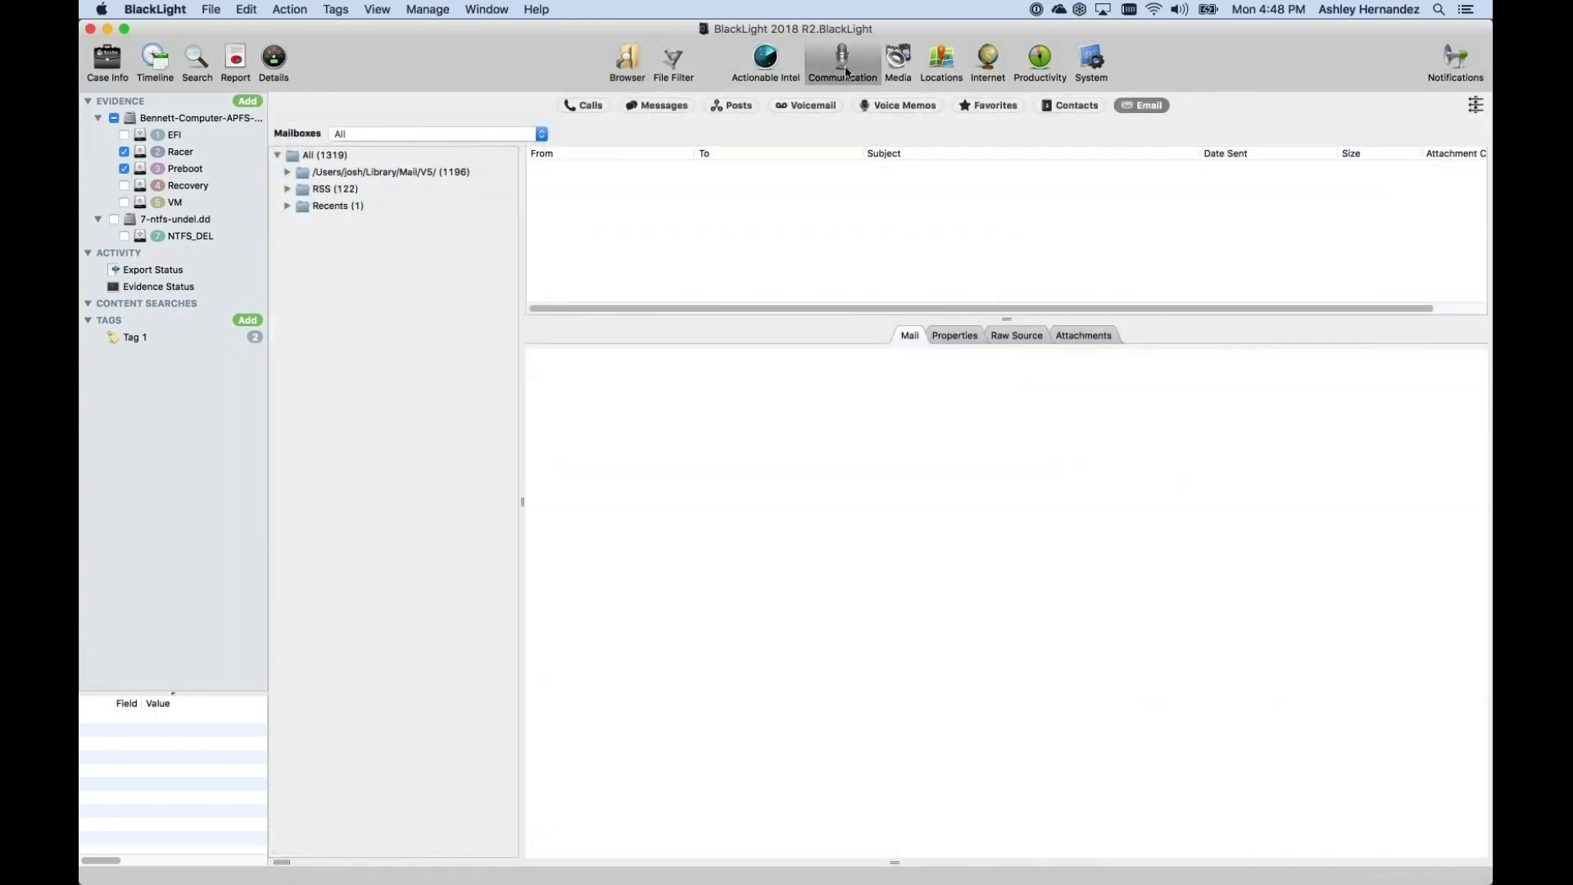
pyautogui.click(637, 67)
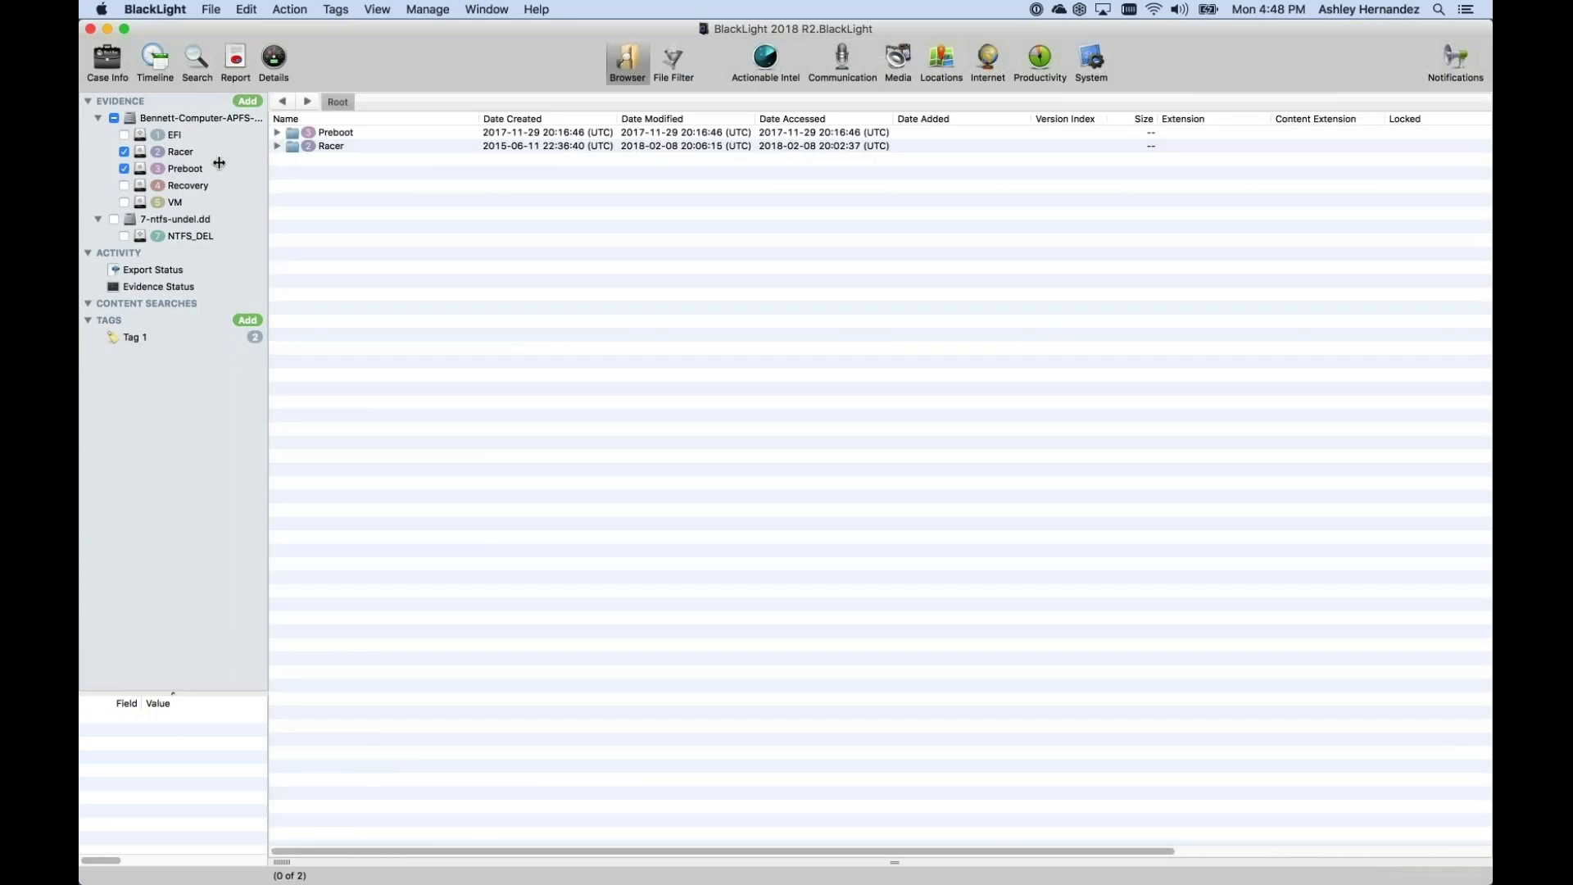
pyautogui.click(278, 147)
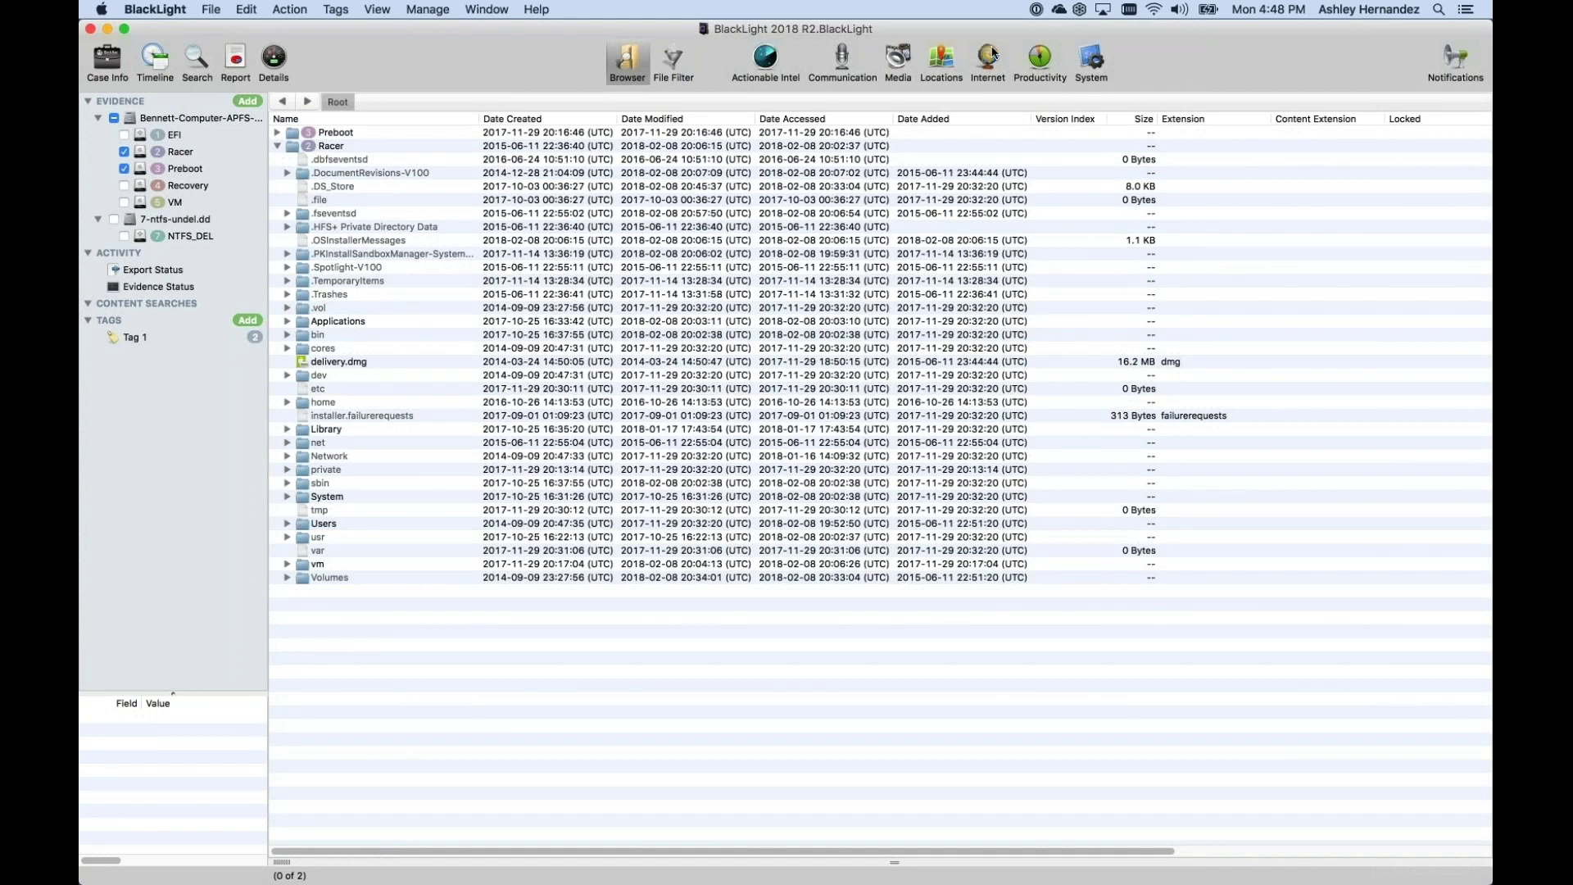
# - Add NTFS_DEL and list all 537,535 files sorted by Date Modified, oldest first
pyautogui.click(679, 57)
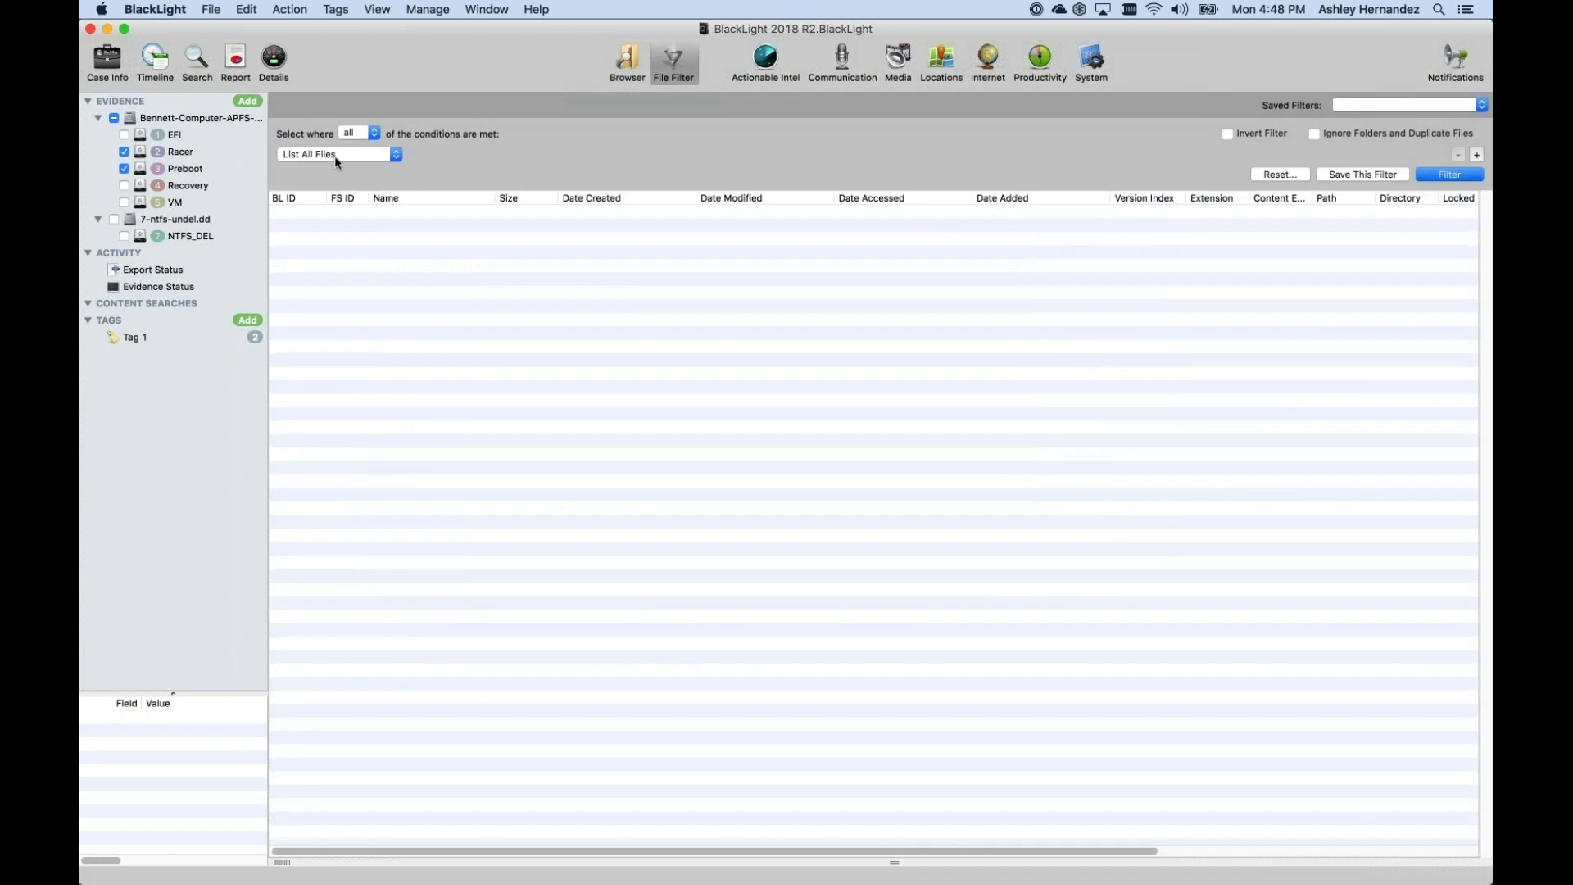
pyautogui.click(124, 236)
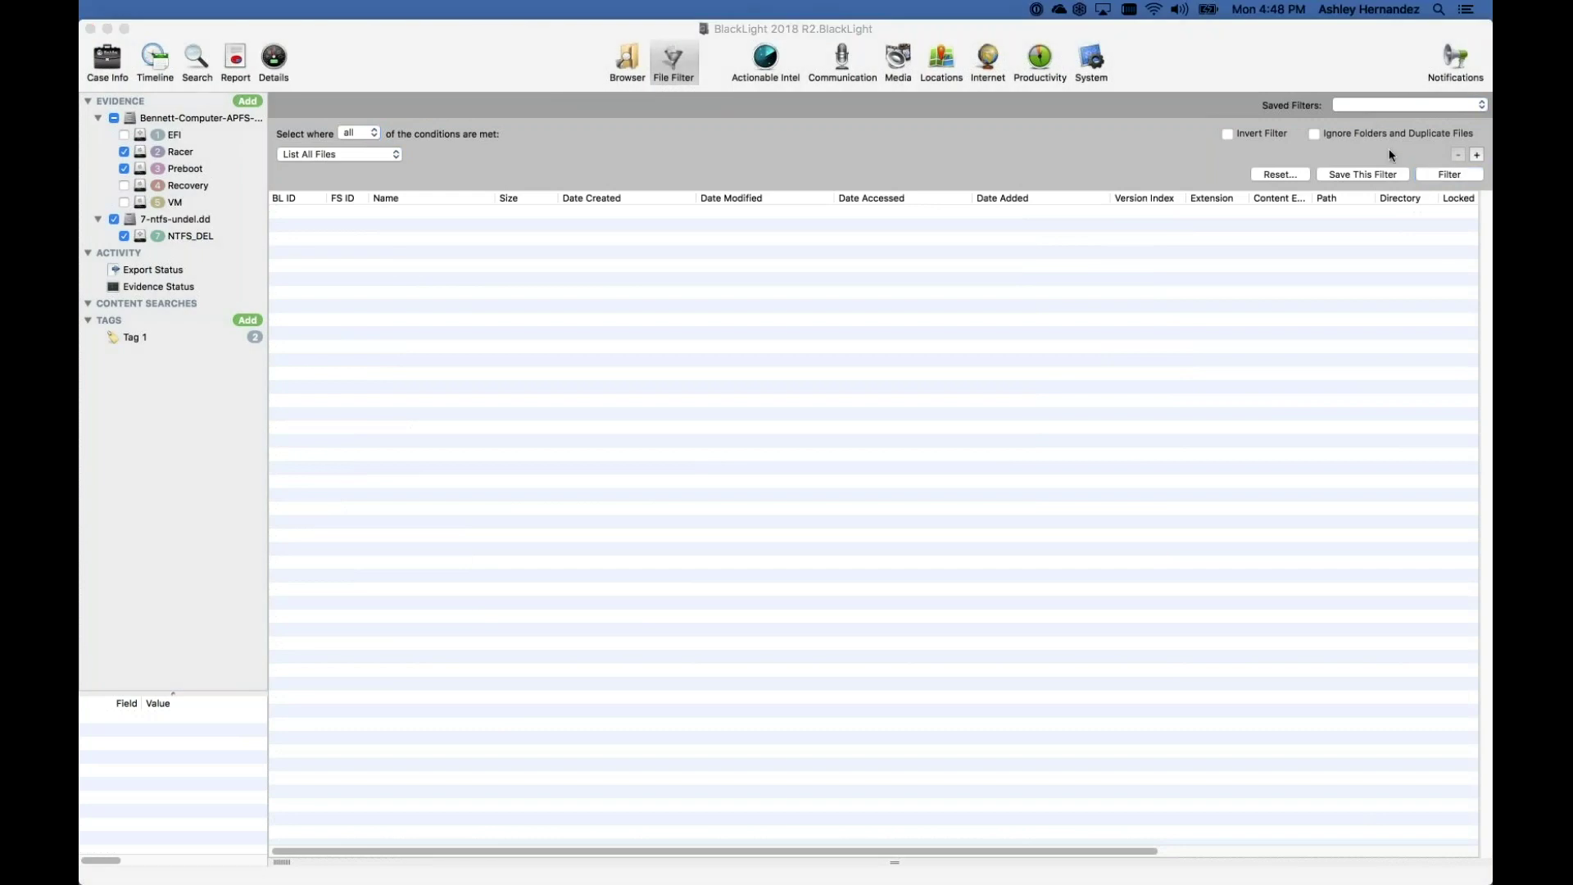
pyautogui.click(1429, 174)
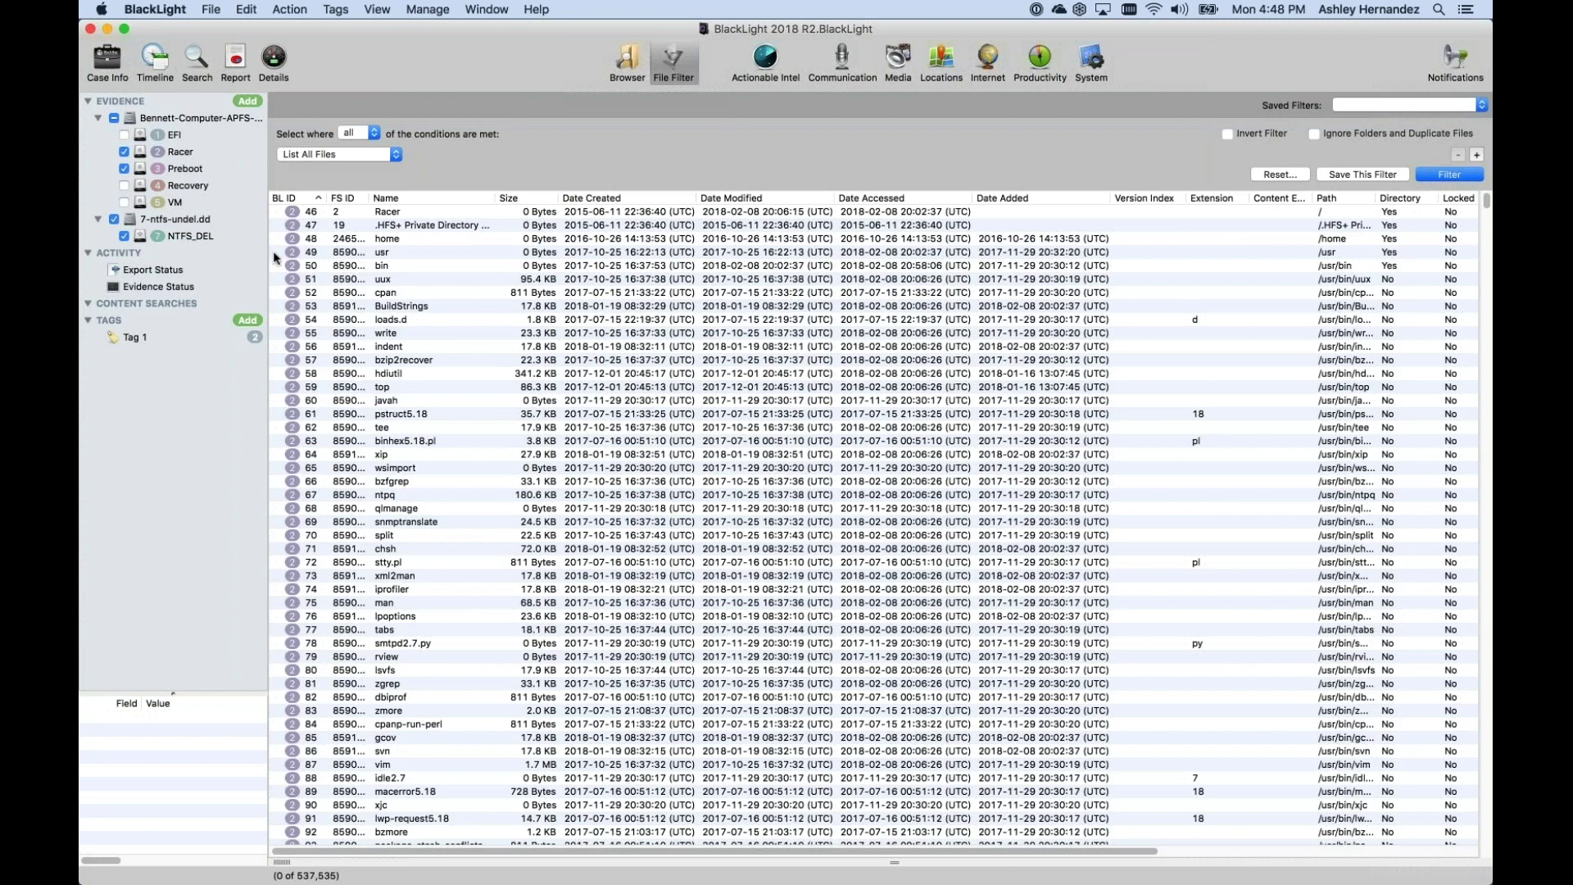
pyautogui.click(784, 199)
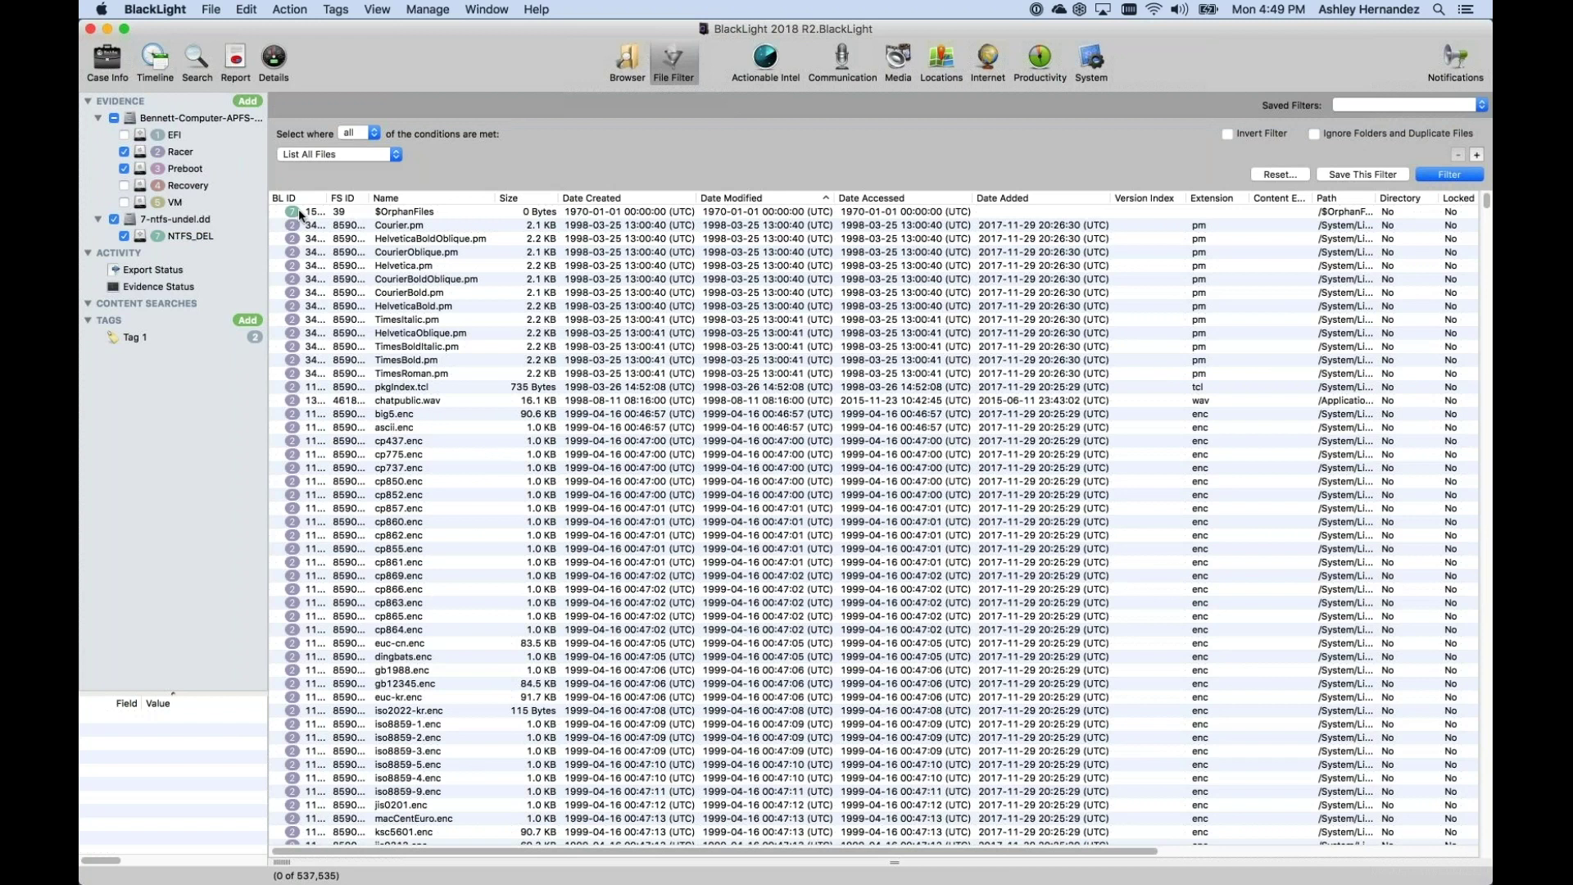
pyautogui.click(247, 102)
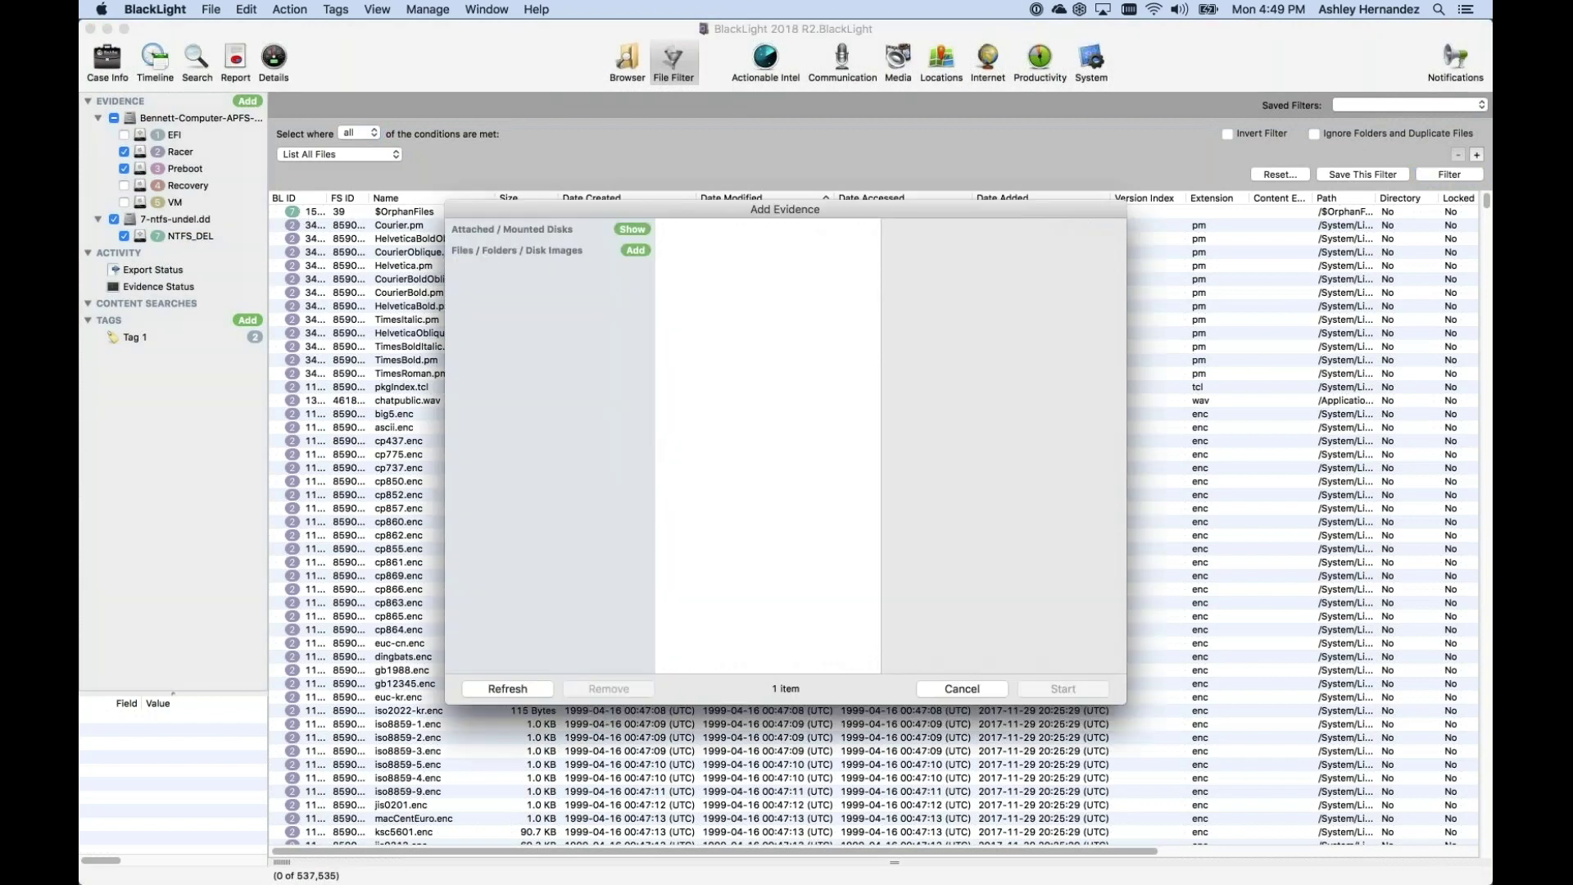
pyautogui.click(635, 249)
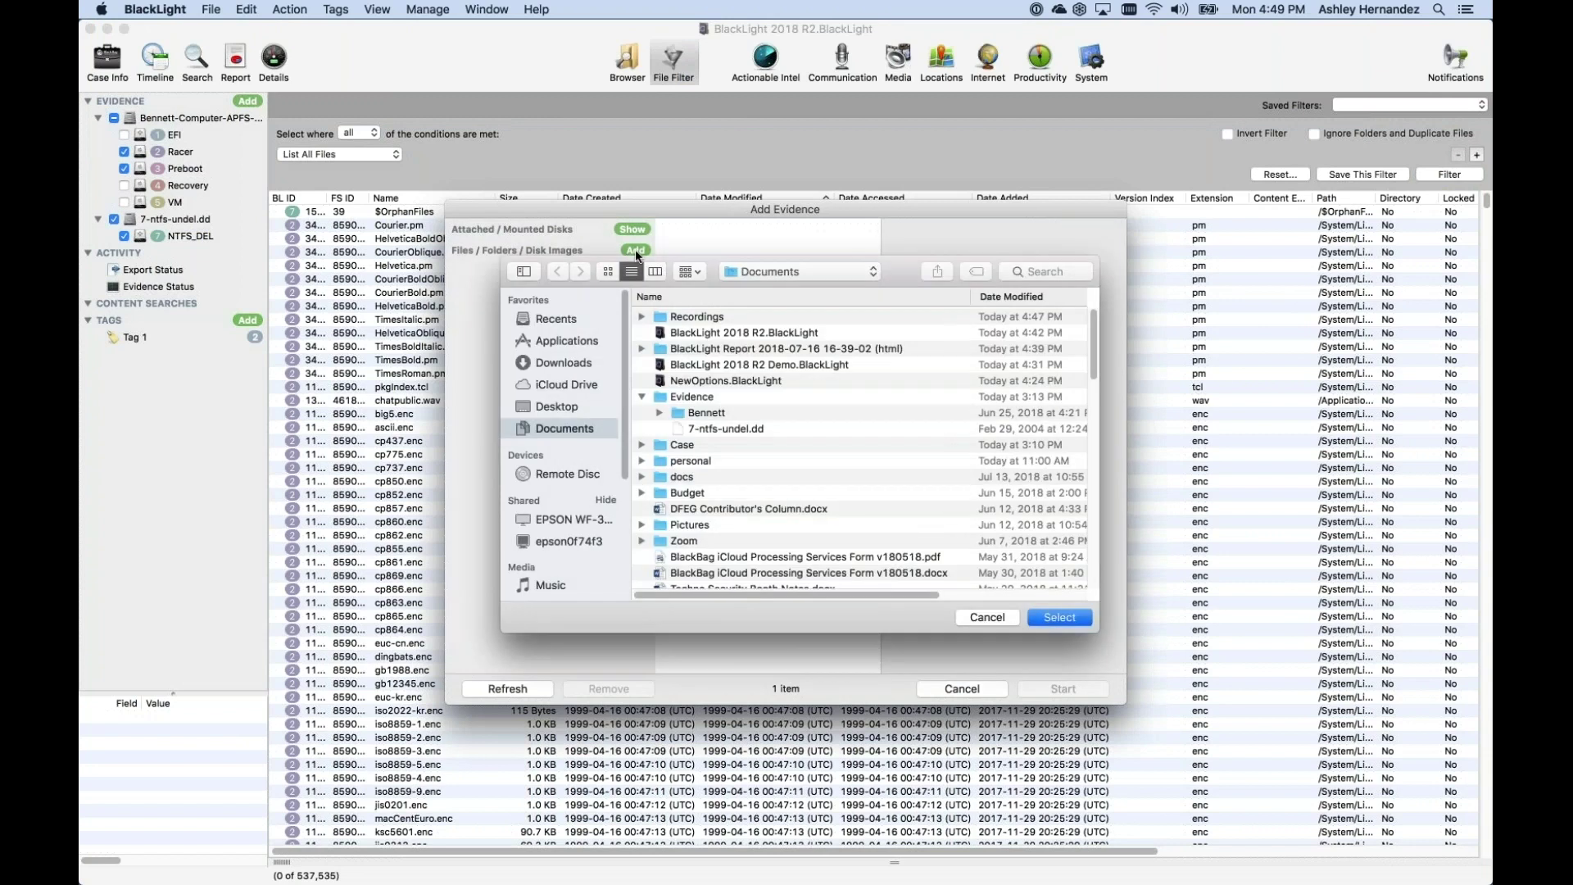
pyautogui.click(579, 404)
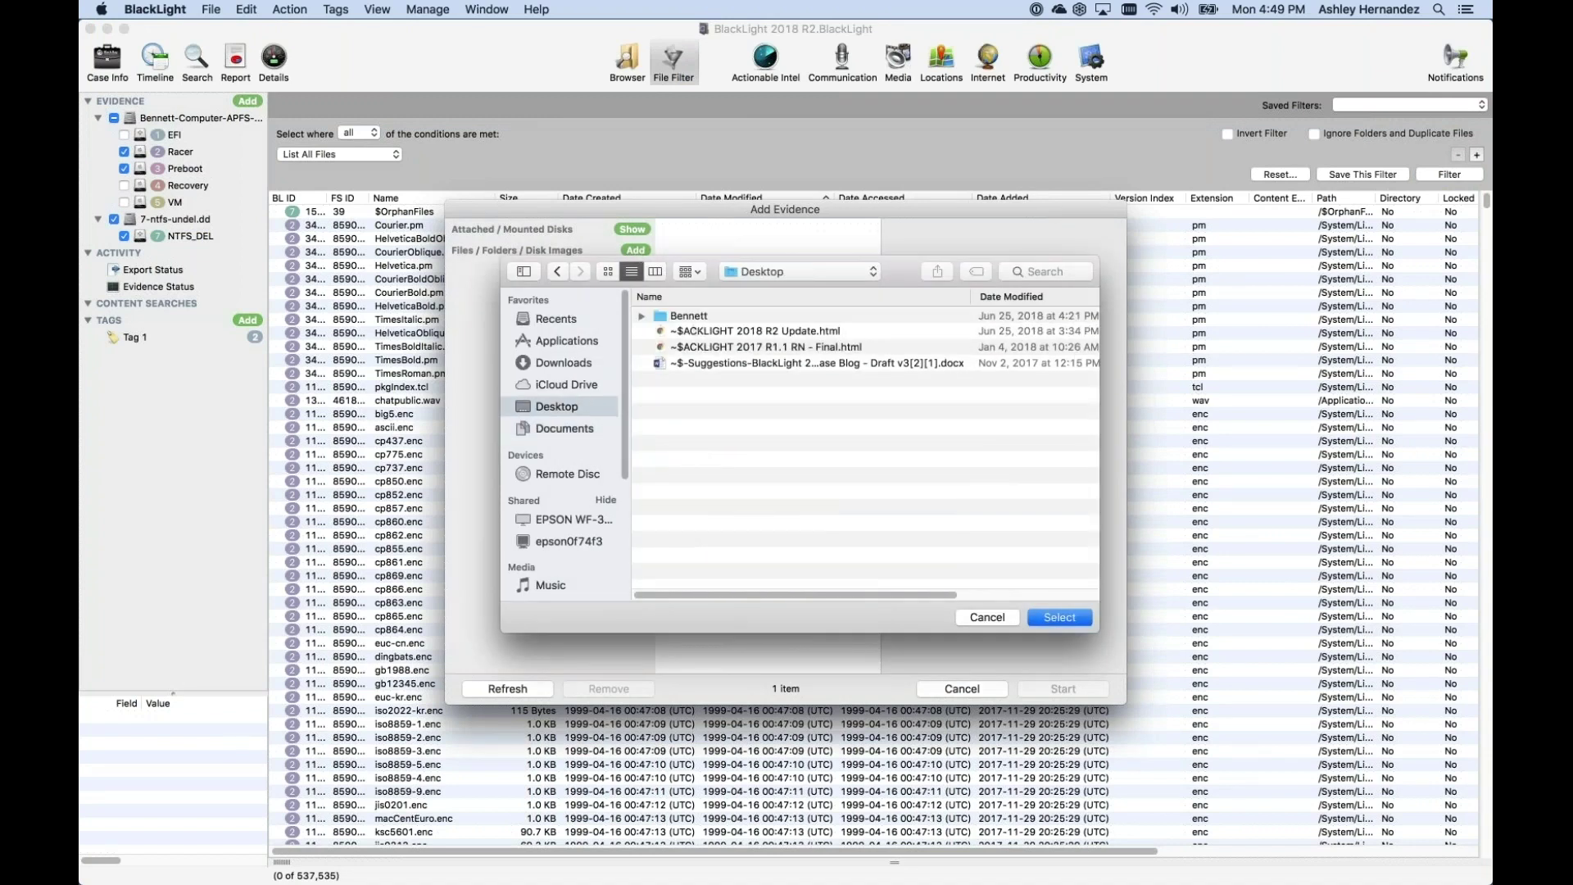
pyautogui.doubleClick(693, 317)
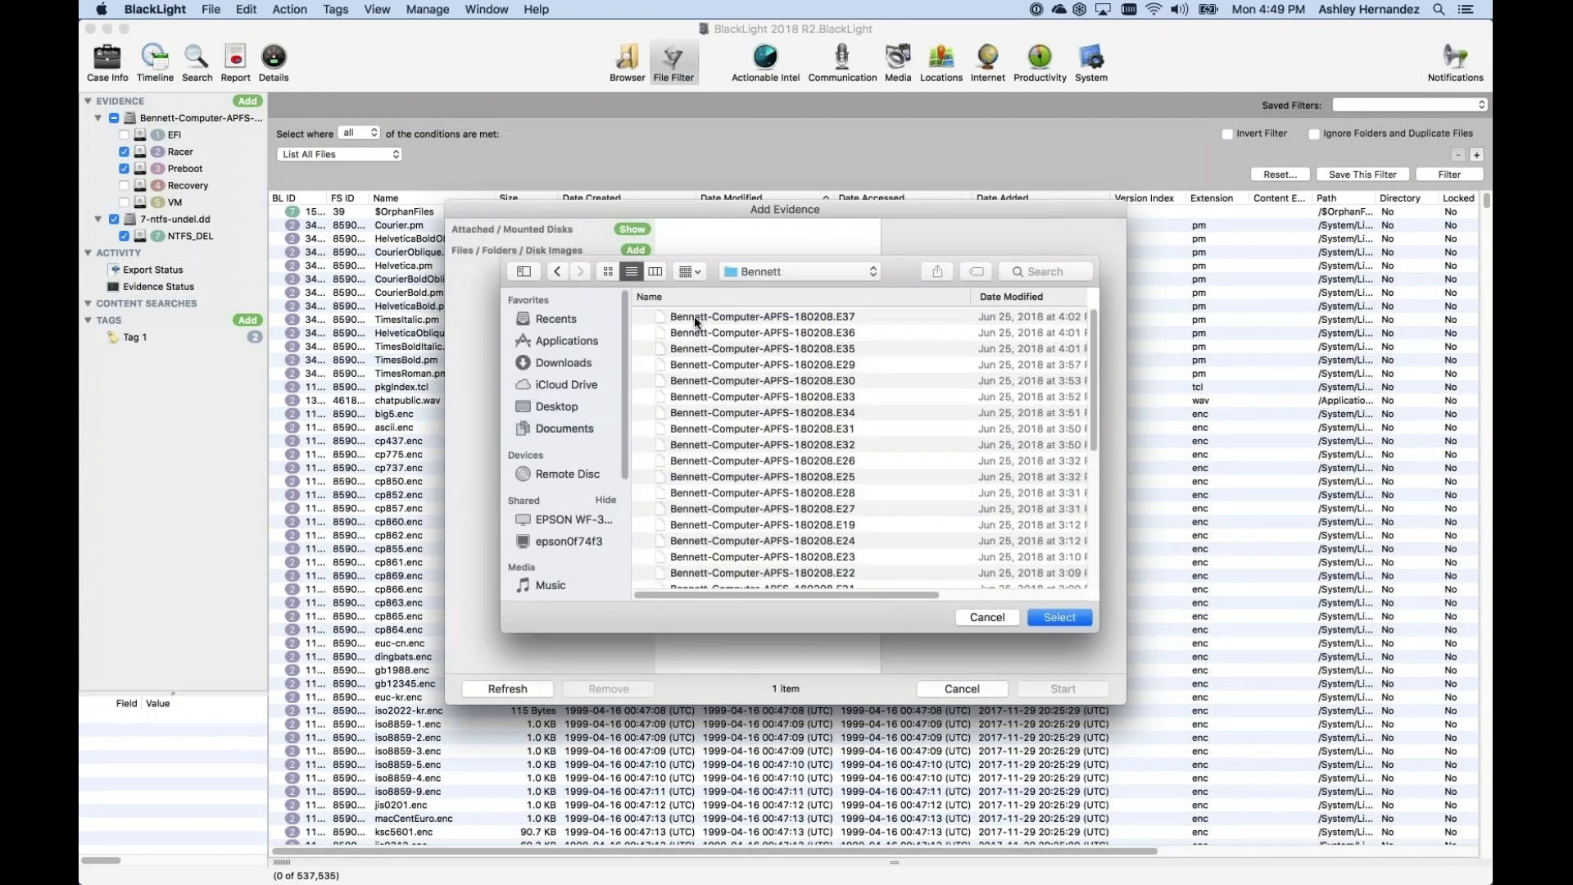
pyautogui.scroll(-10, 712, 369)
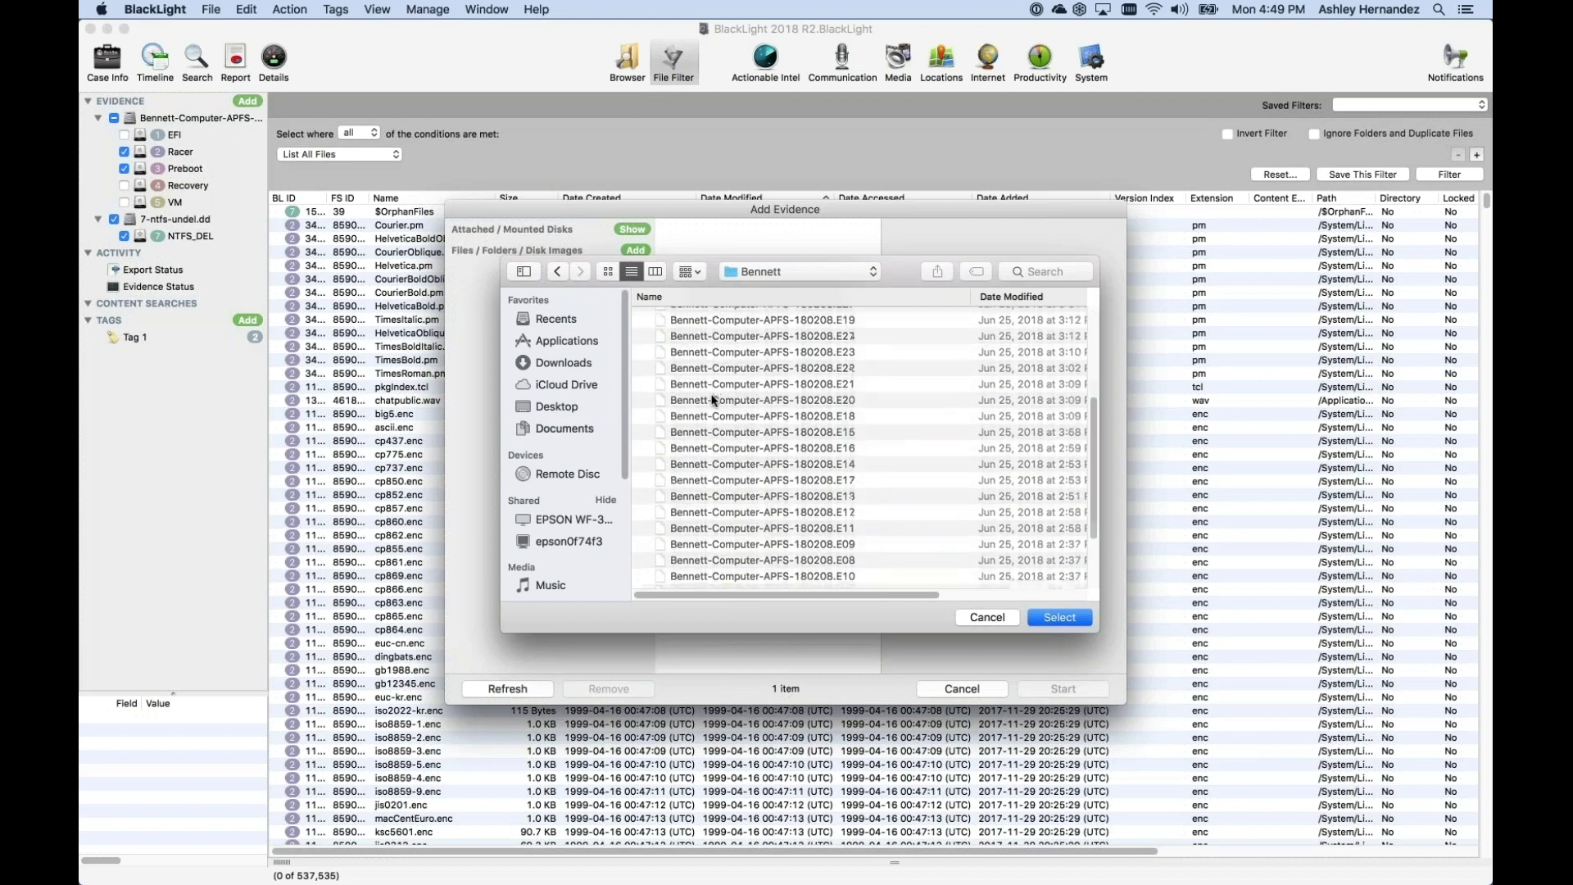
pyautogui.click(740, 582)
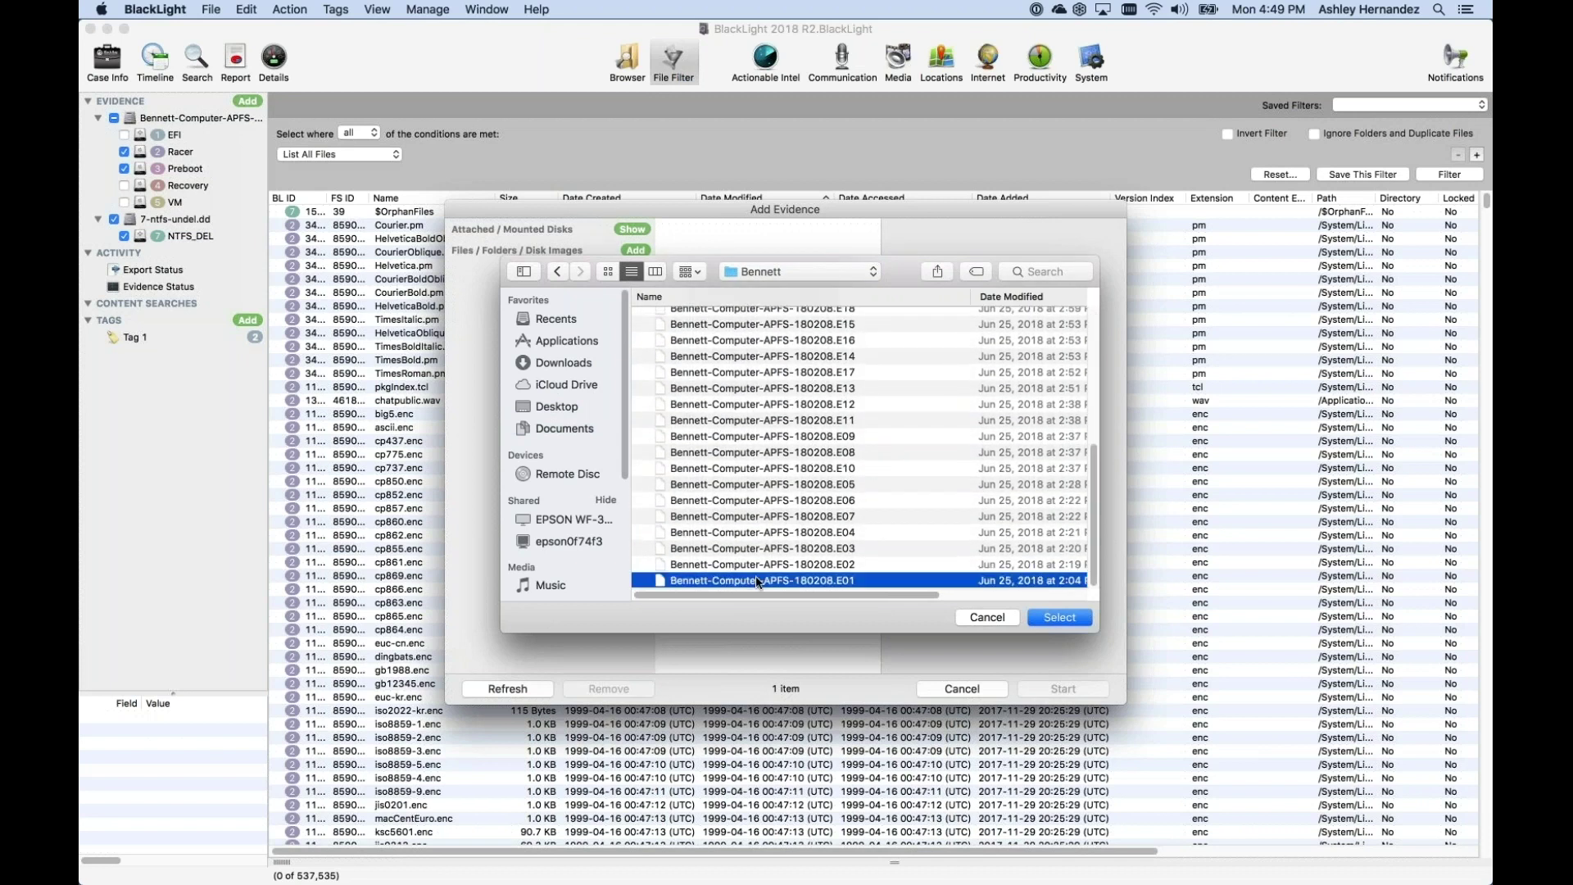
pyautogui.click(1086, 620)
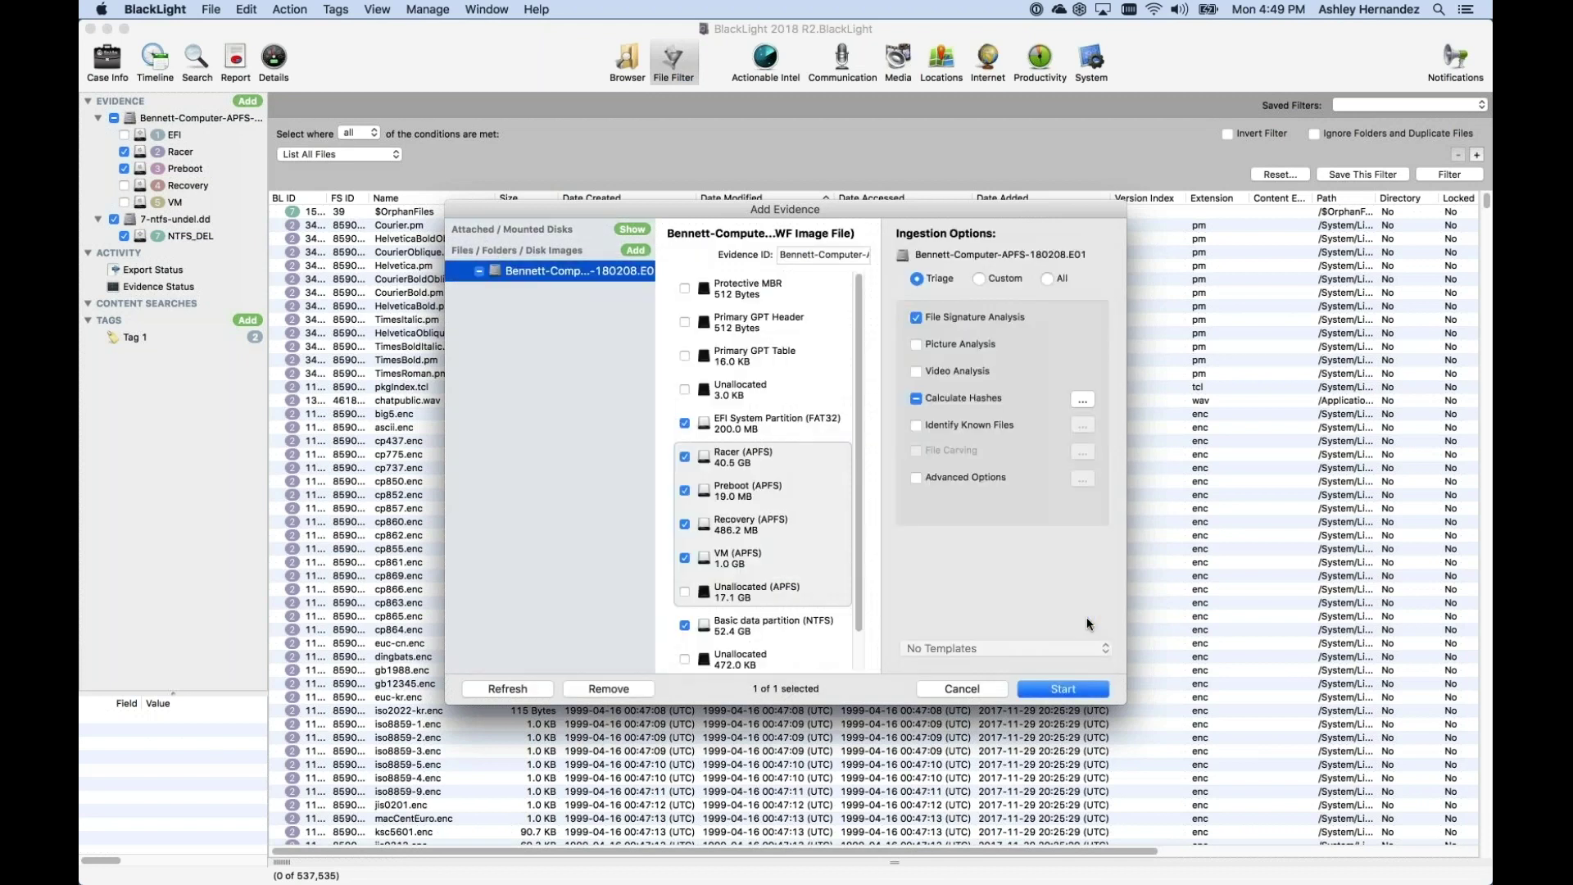
pyautogui.click(916, 478)
pyautogui.click(1081, 479)
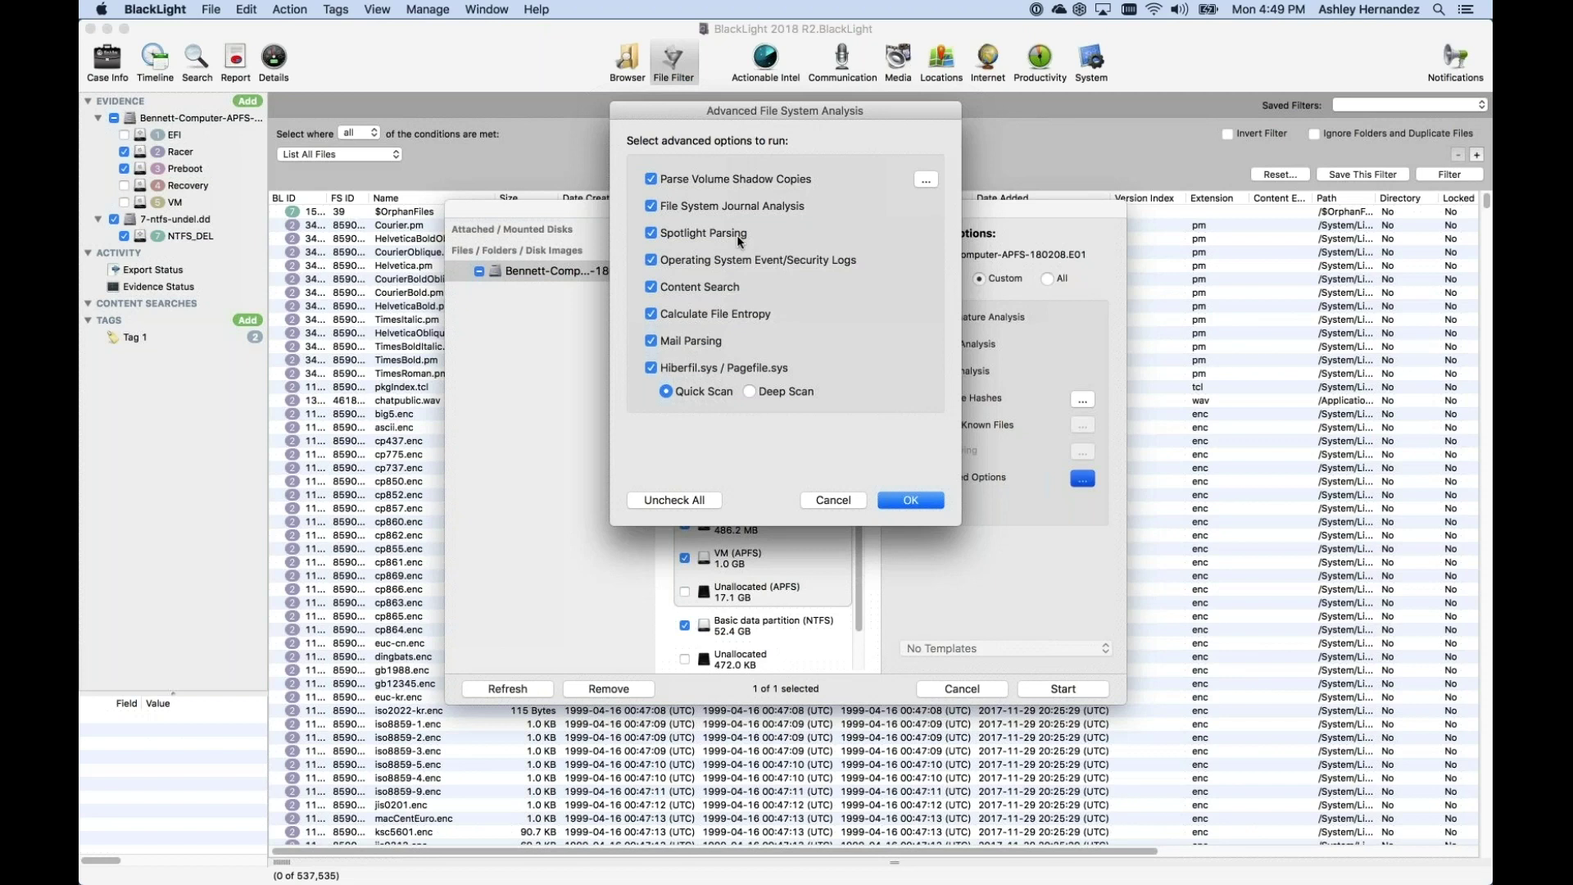
pyautogui.click(827, 500)
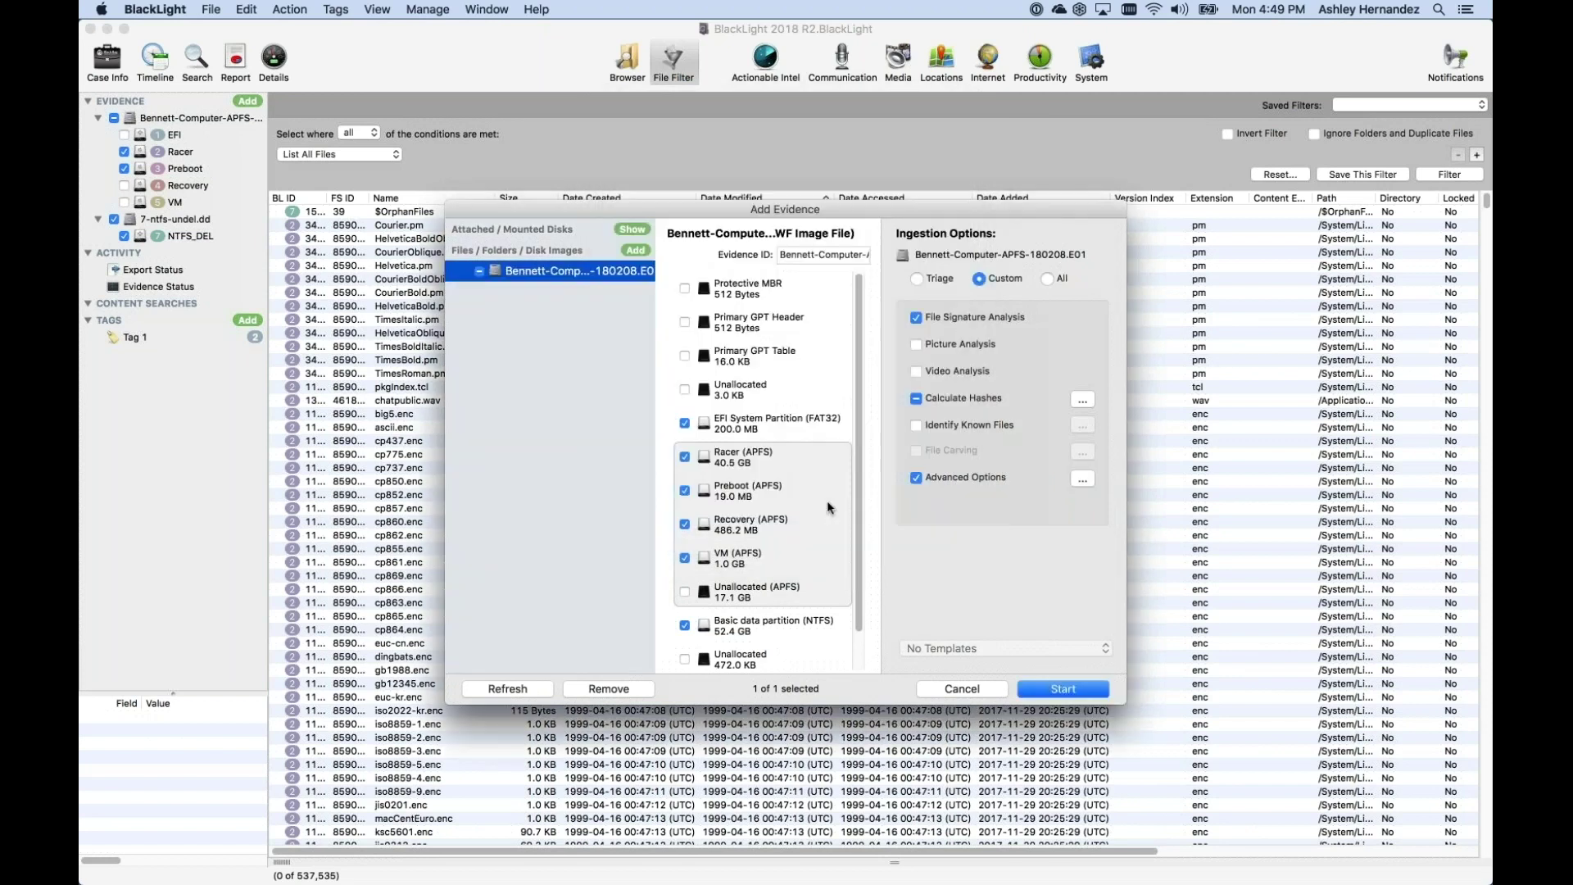
pyautogui.click(935, 688)
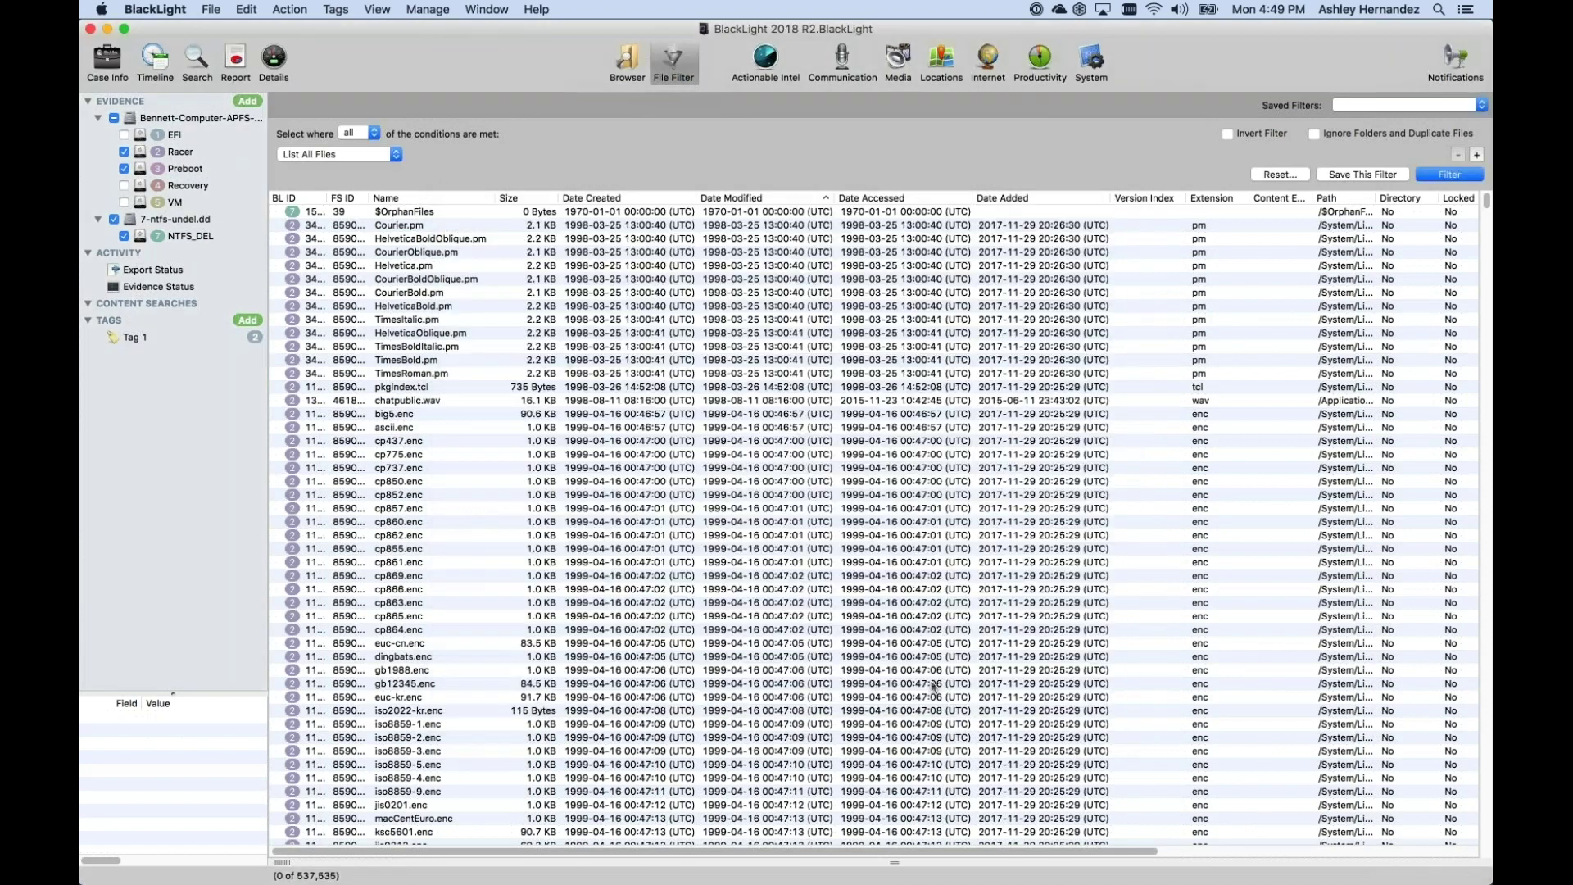
# - Exclude NTFS_DEL and Preboot so only the Racer evidence is browsed
pyautogui.click(114, 219)
pyautogui.click(123, 168)
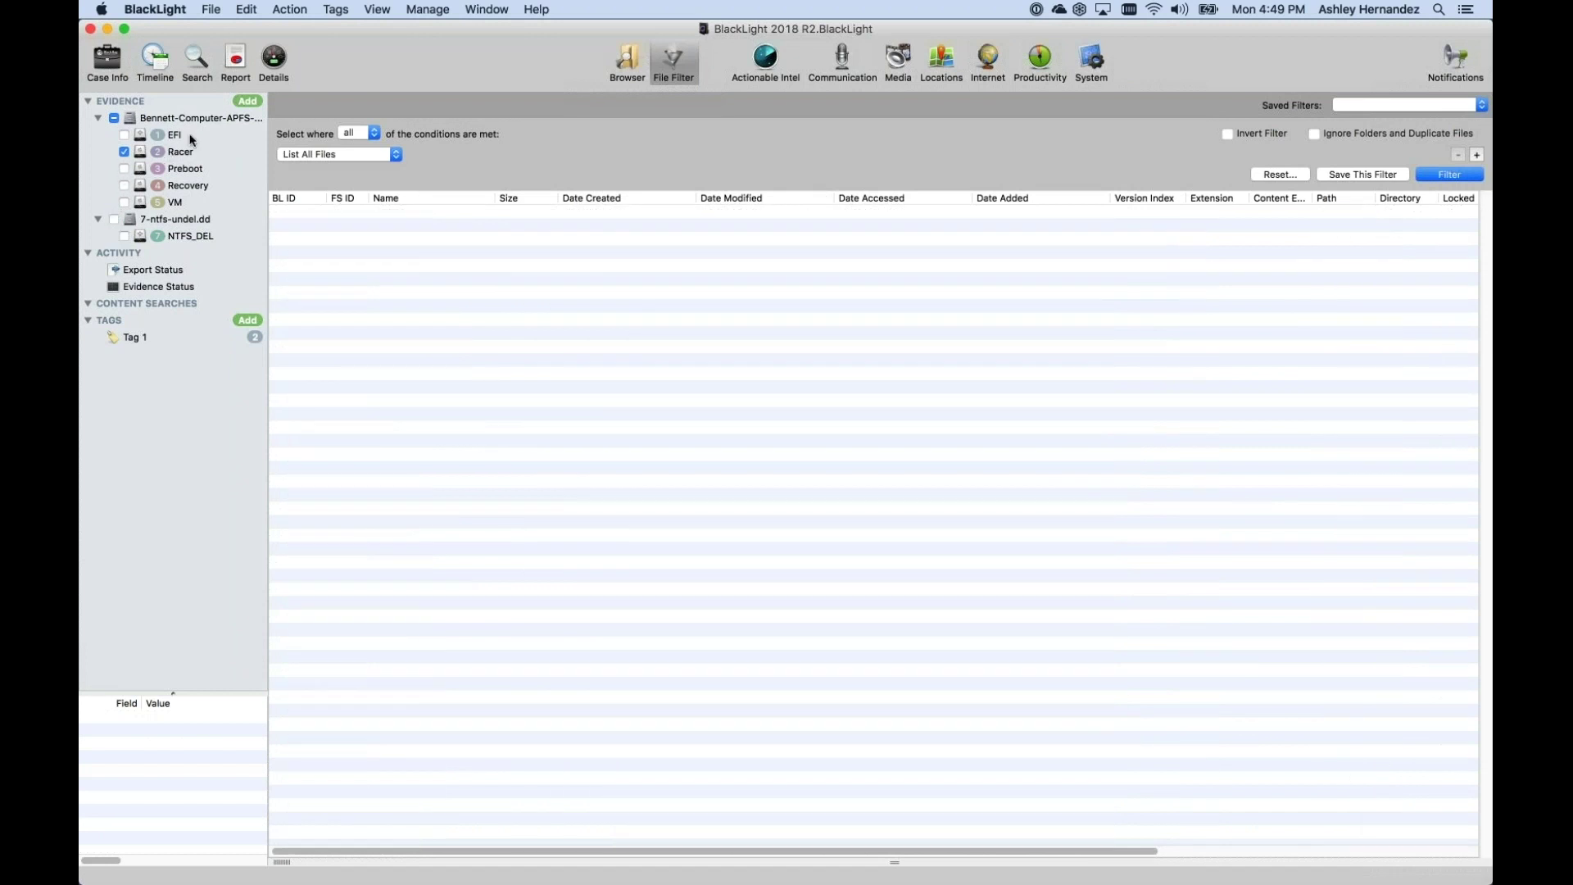
pyautogui.click(640, 55)
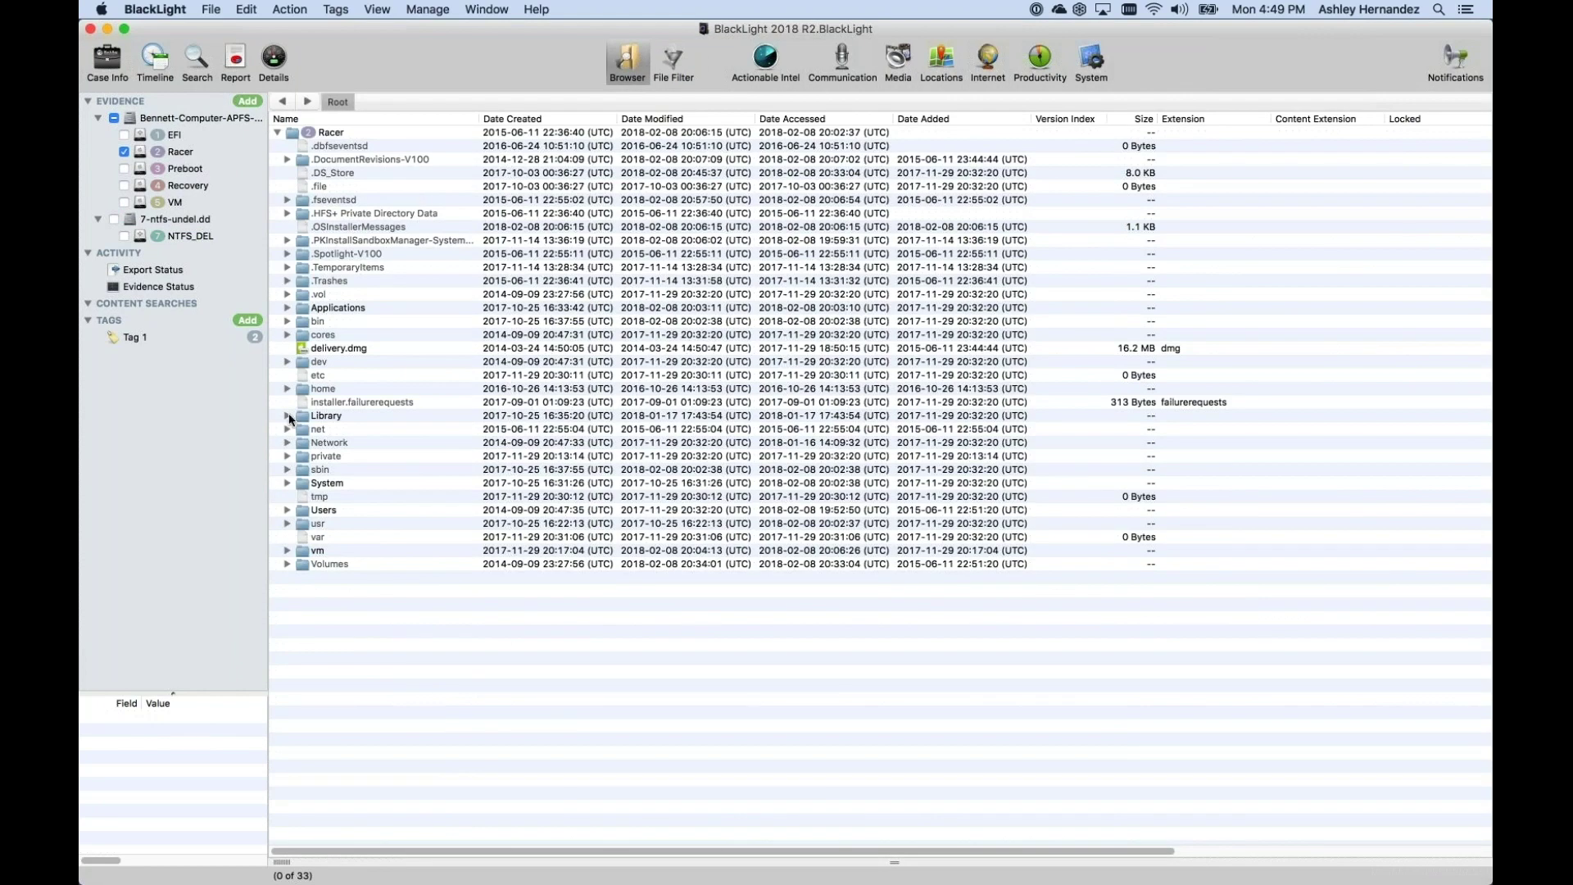
# - Open Users > home folder > Documents and view air-canada.jpg's metadata, including its Spotlight fields
pyautogui.click(287, 510)
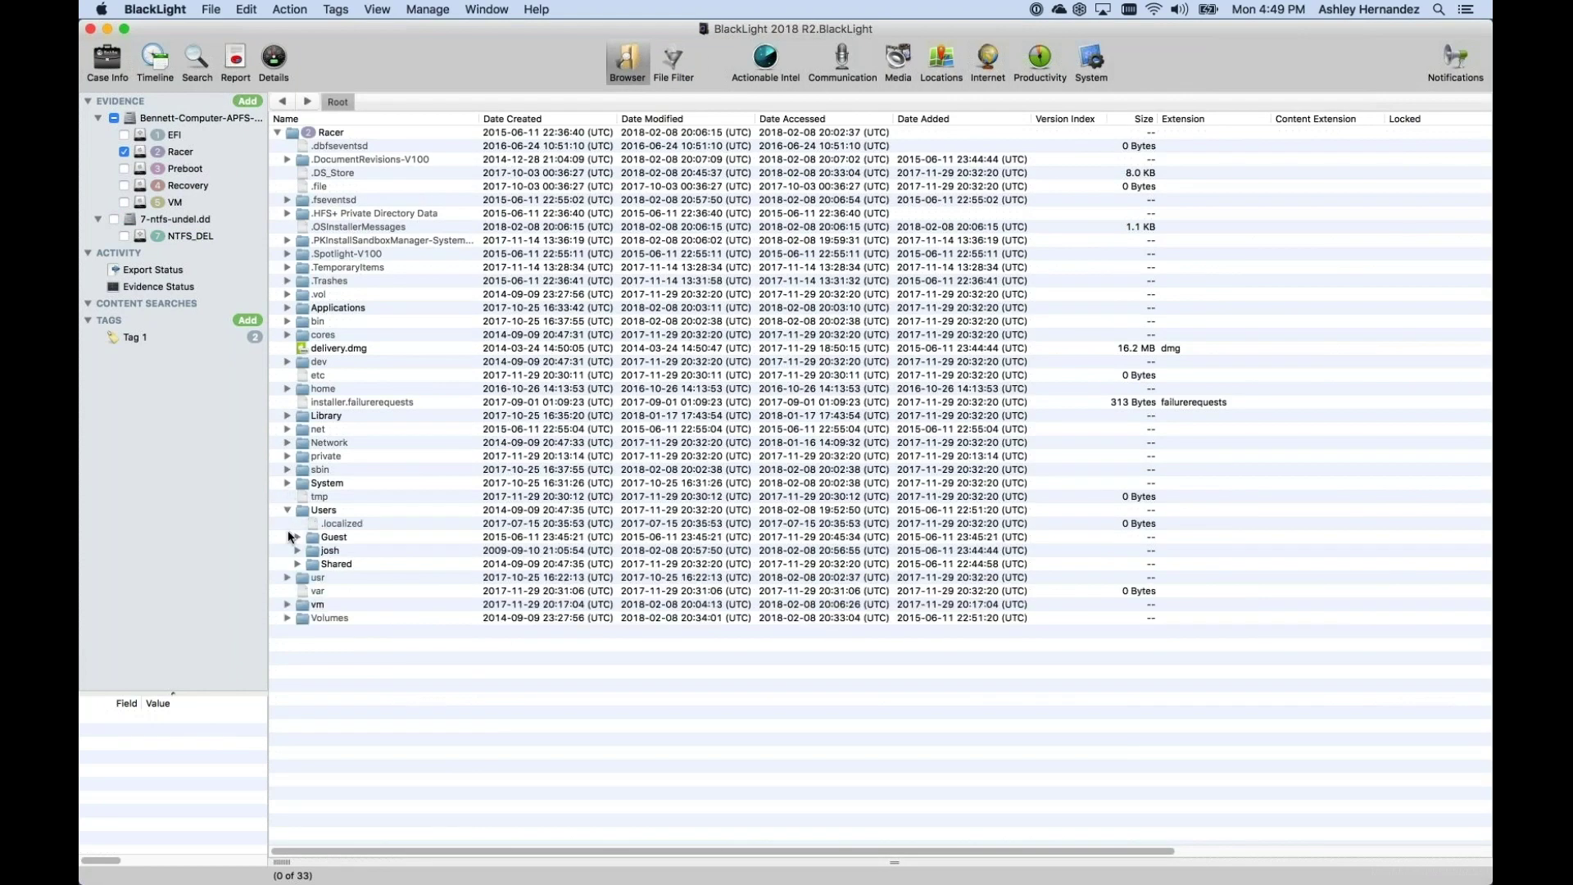
pyautogui.click(297, 549)
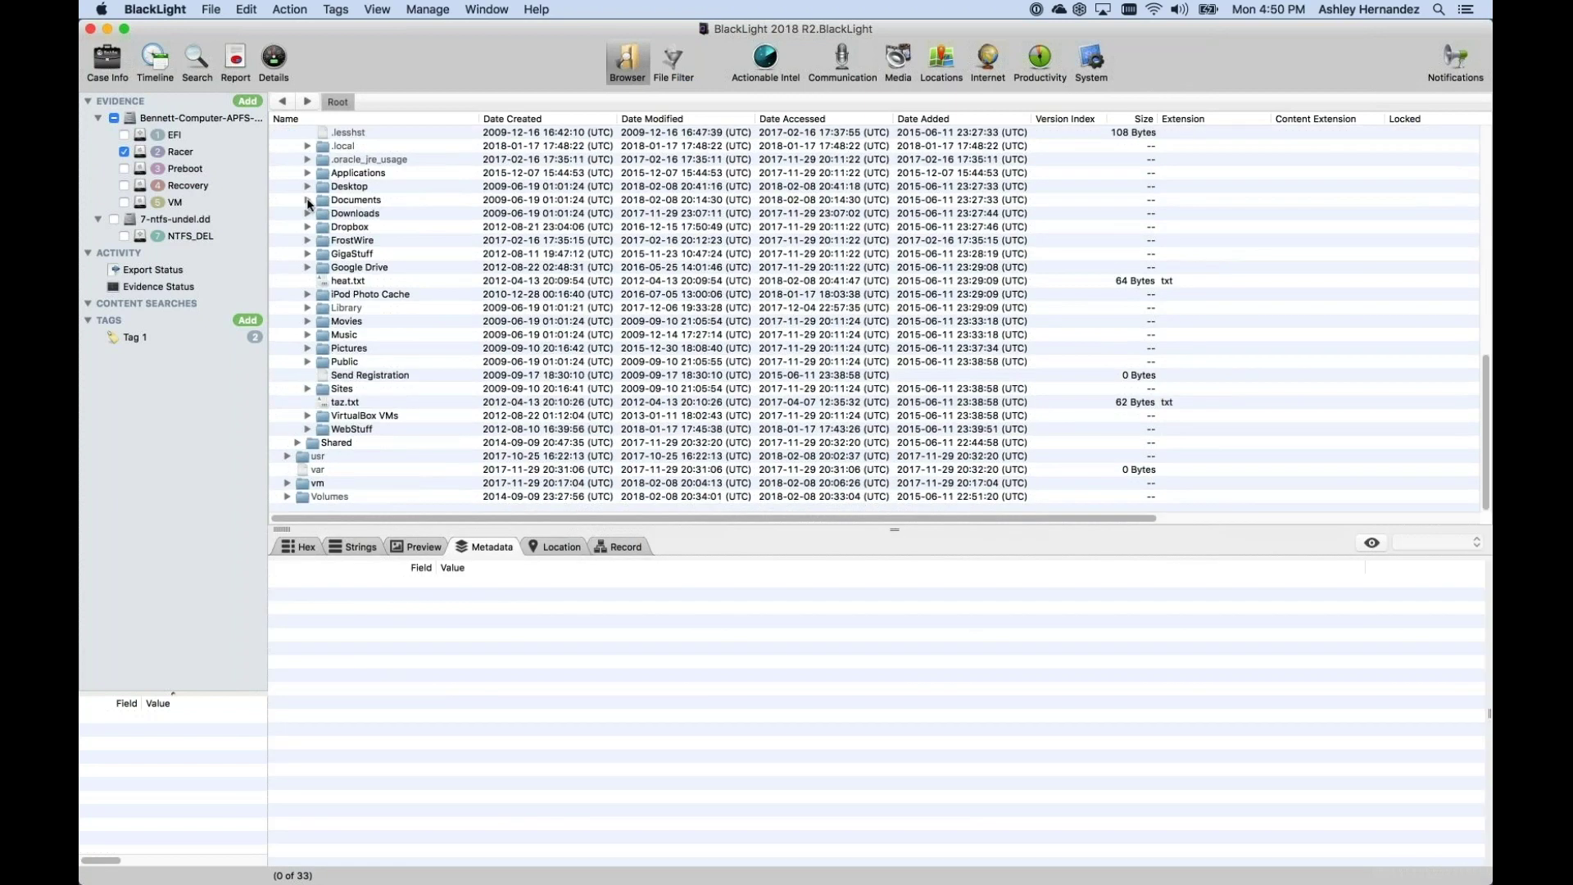
pyautogui.click(307, 199)
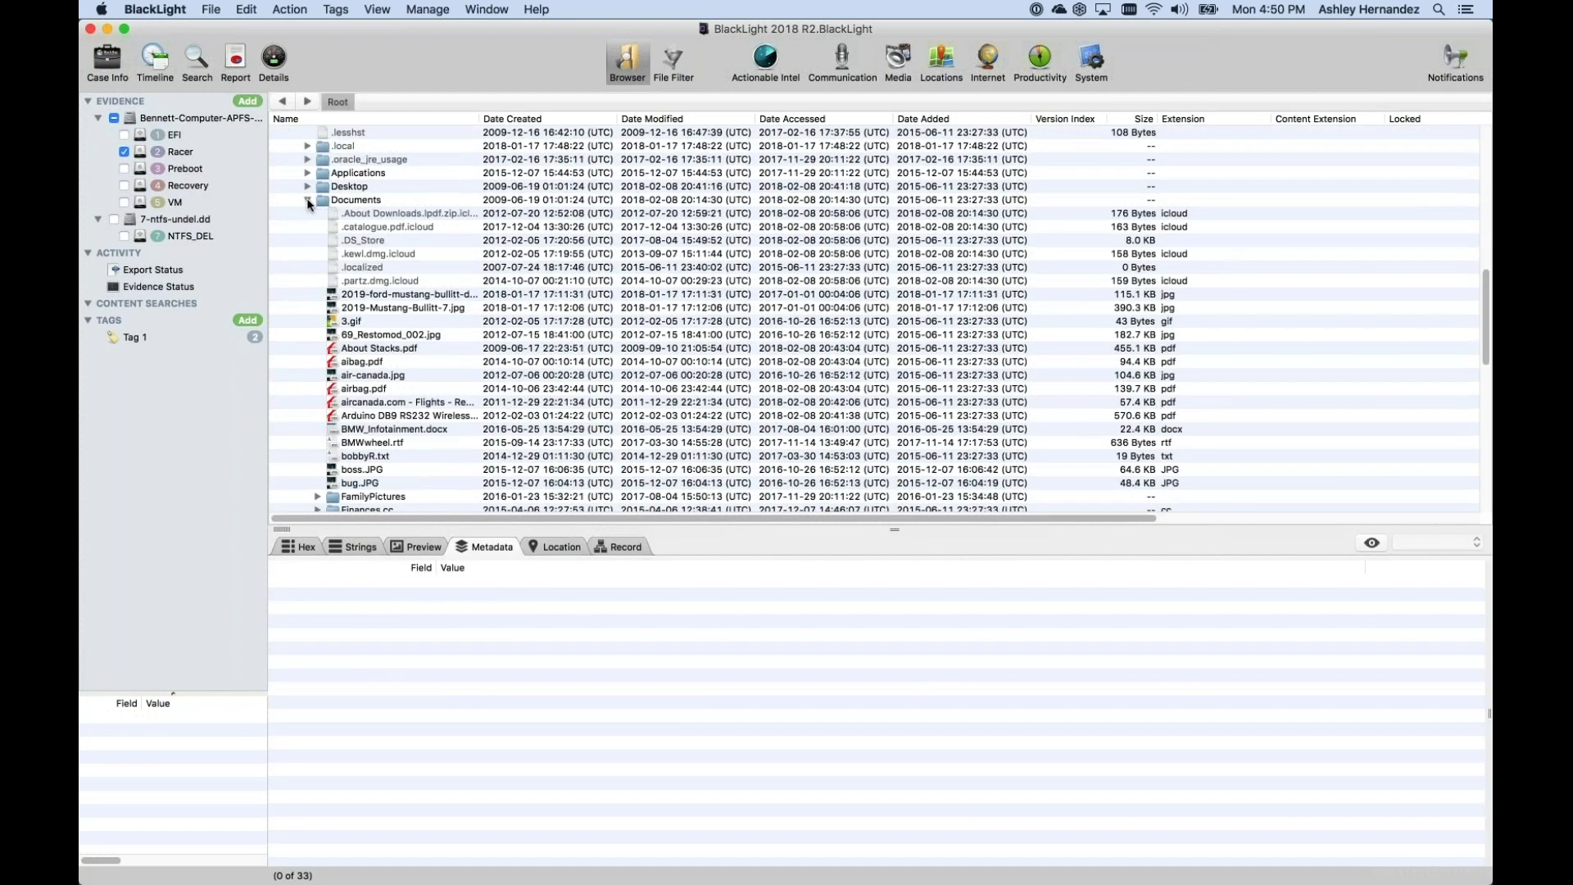
pyautogui.click(386, 377)
pyautogui.click(459, 648)
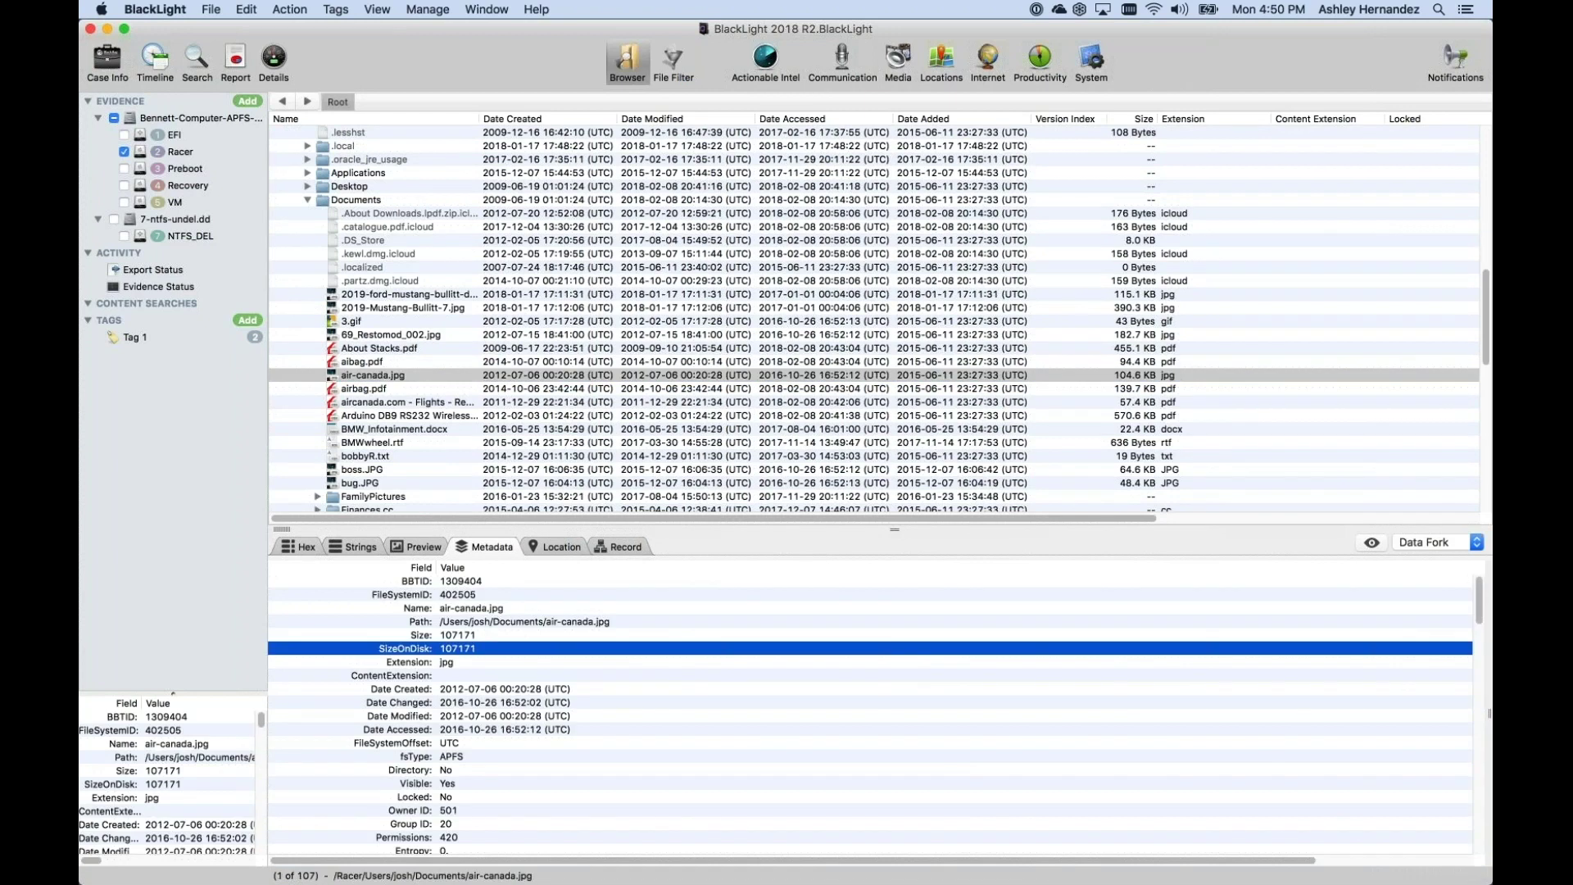
pyautogui.scroll(-10, 458, 649)
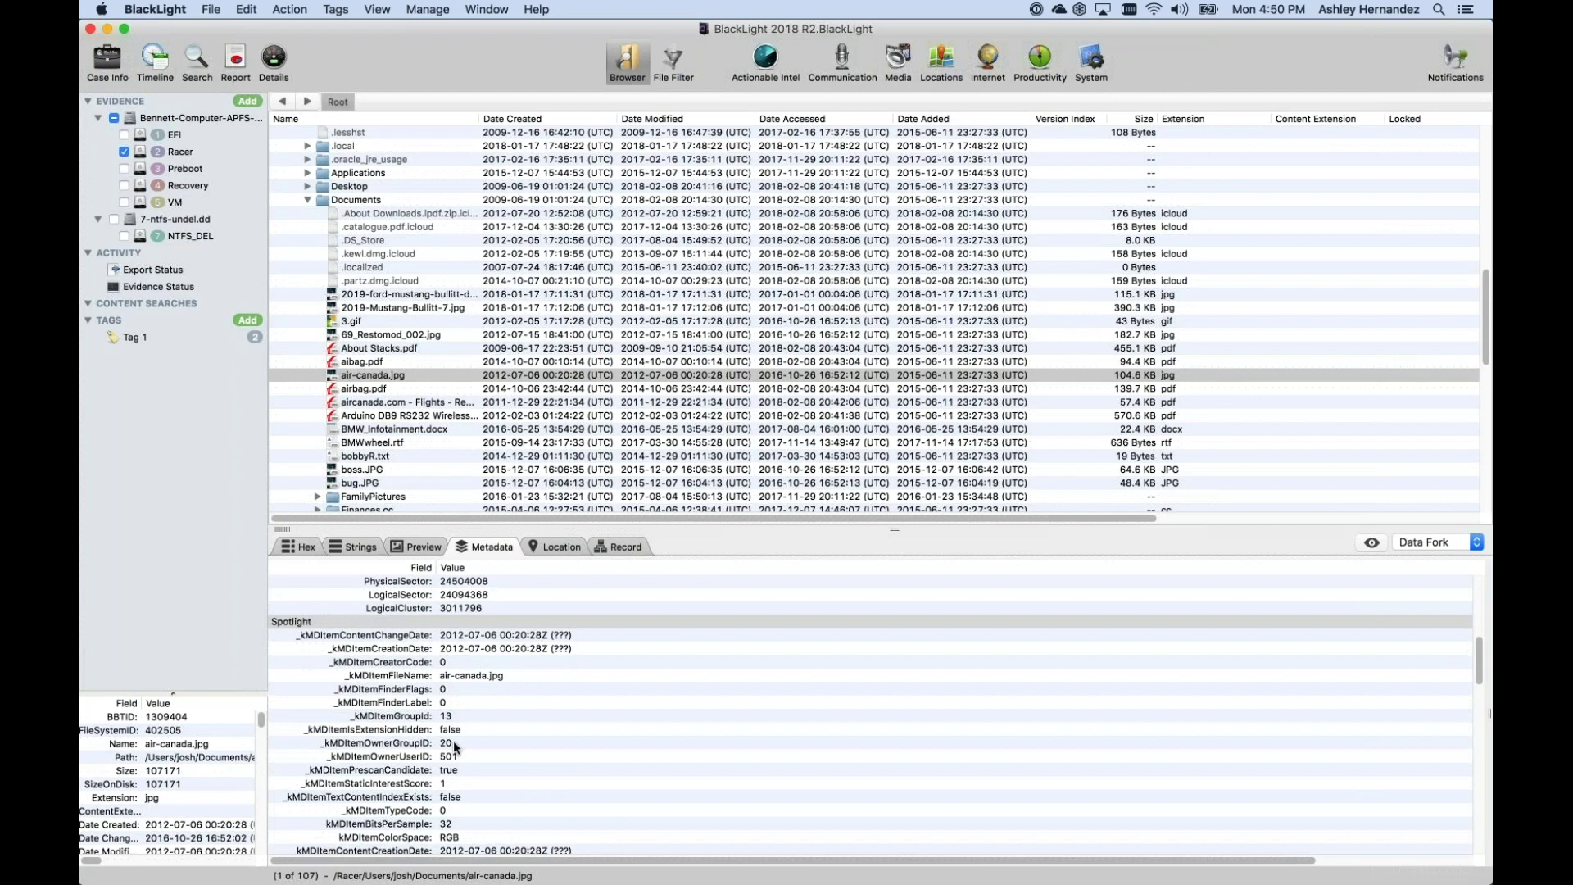
# - Return to File Filter and show its criteria list, such as Metadata Field and Spotlight Value
pyautogui.click(670, 62)
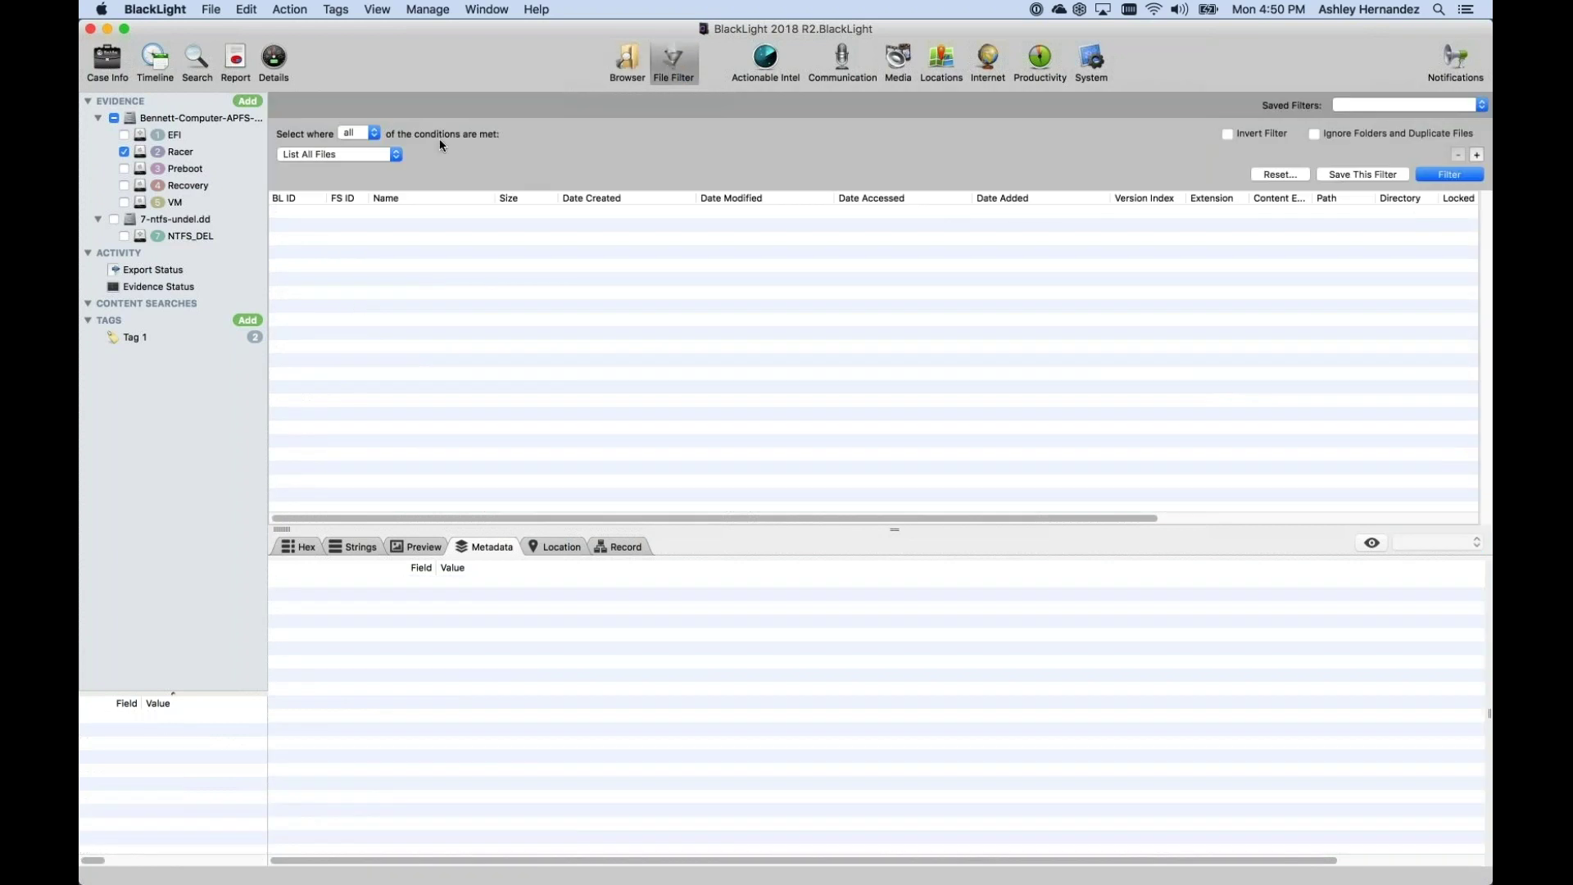
pyautogui.click(360, 154)
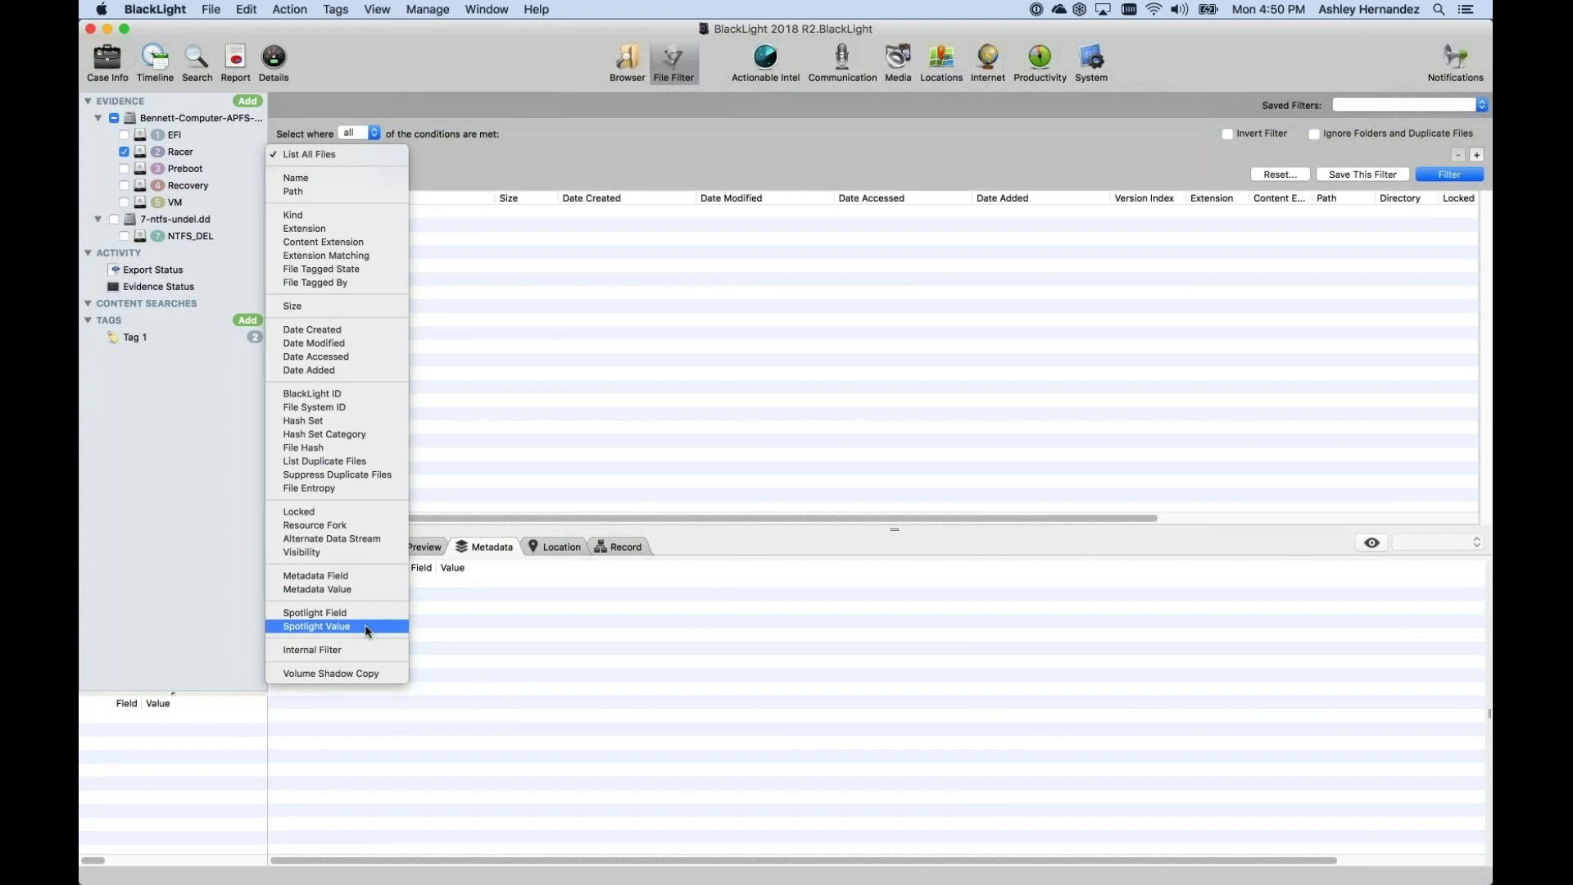
# - Dismiss the criteria list and switch the evidence to NTFS_DEL only, excluding Racer
pyautogui.click(657, 157)
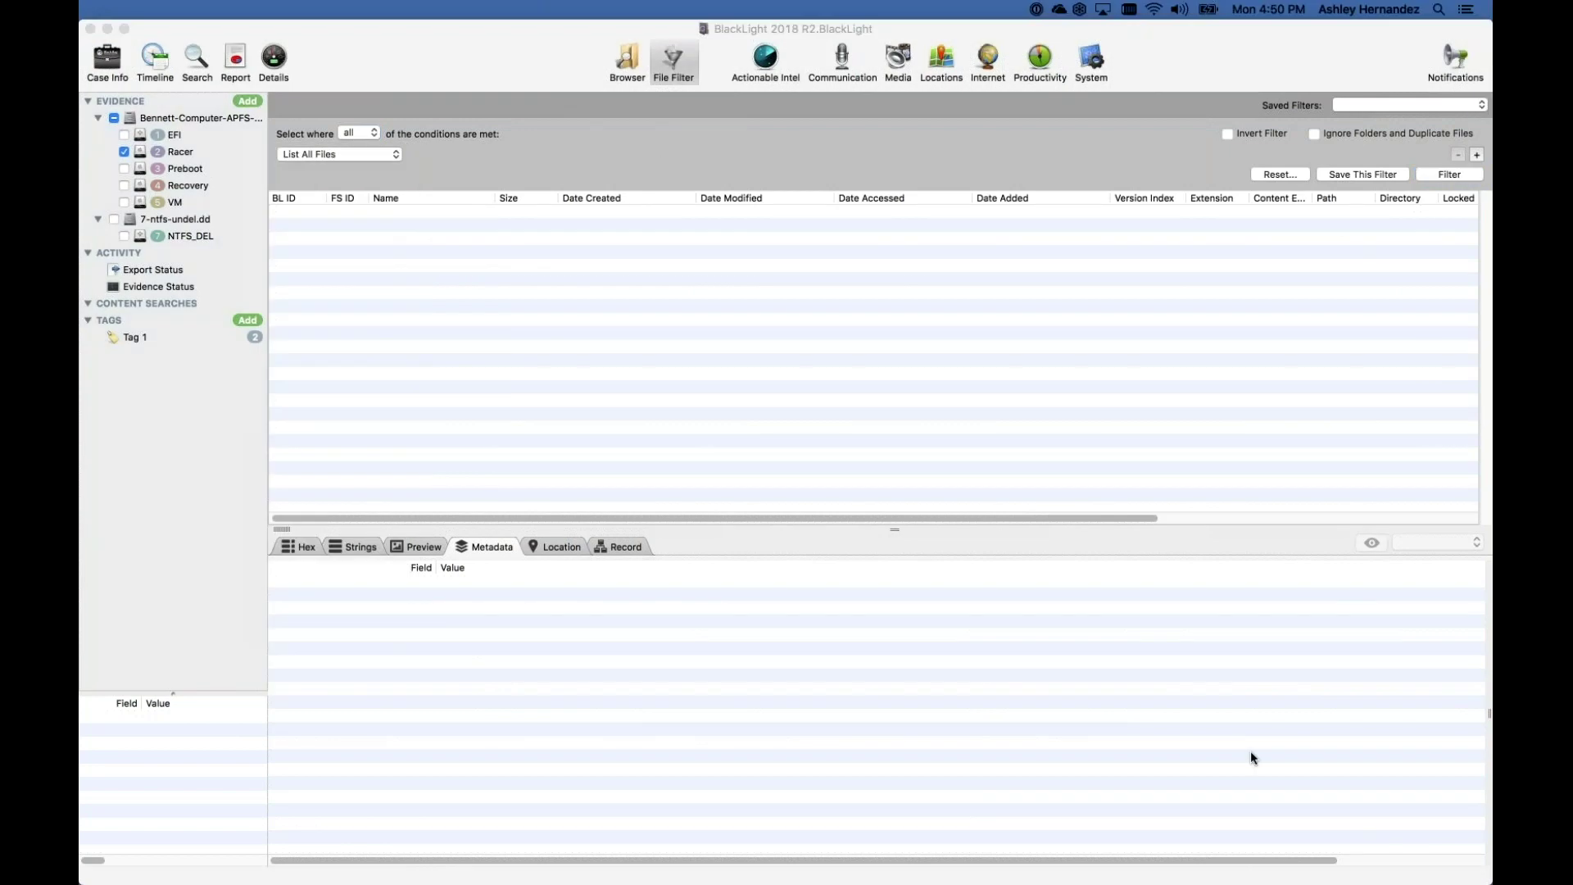
pyautogui.click(125, 237)
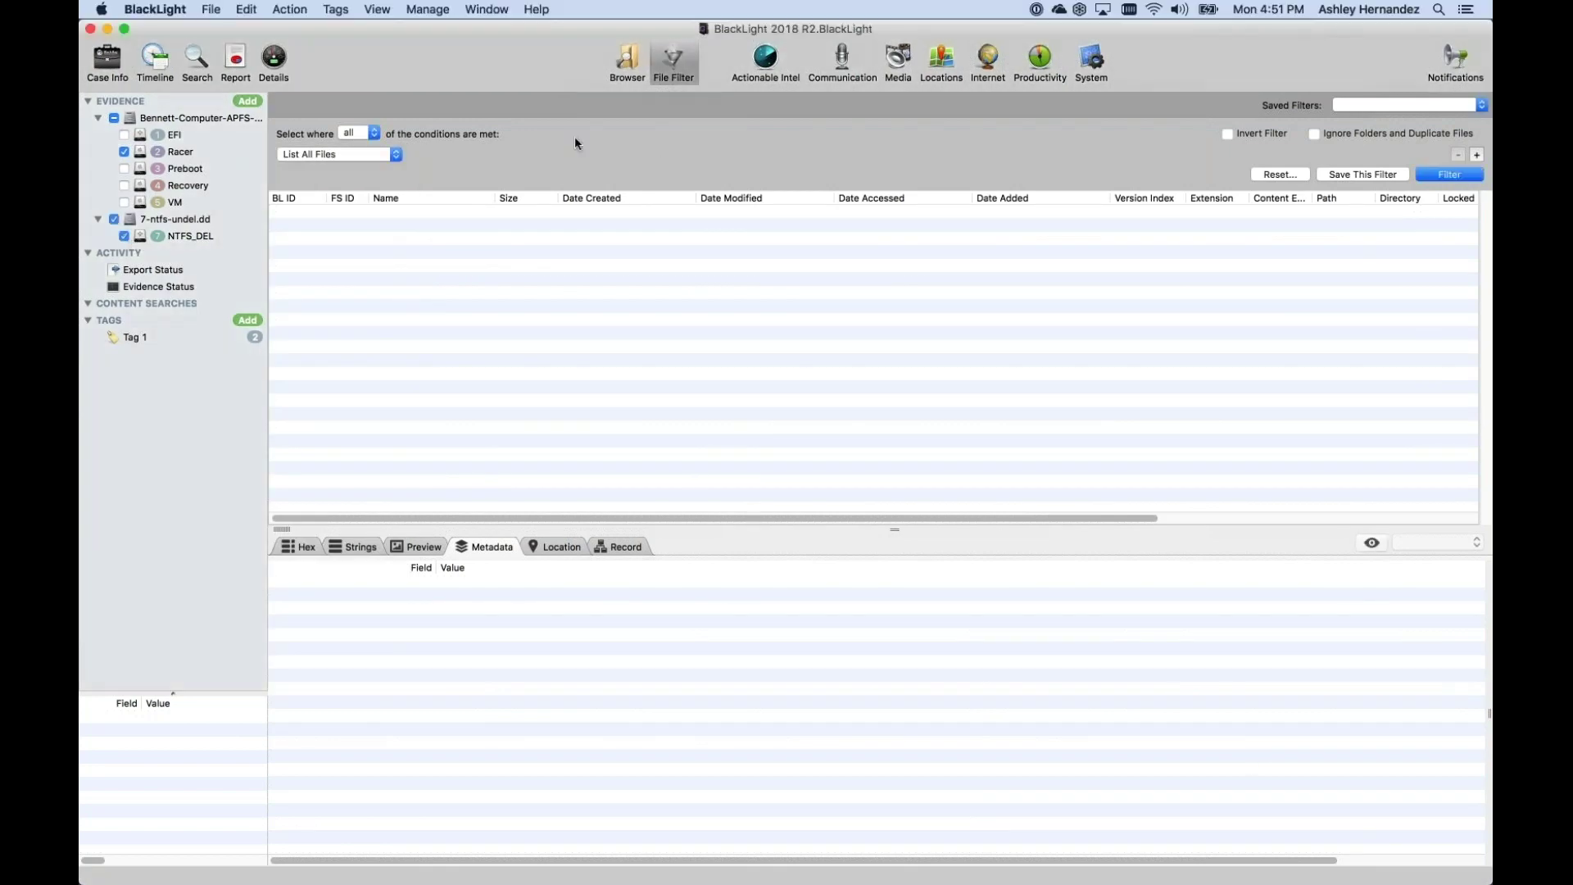
pyautogui.click(124, 152)
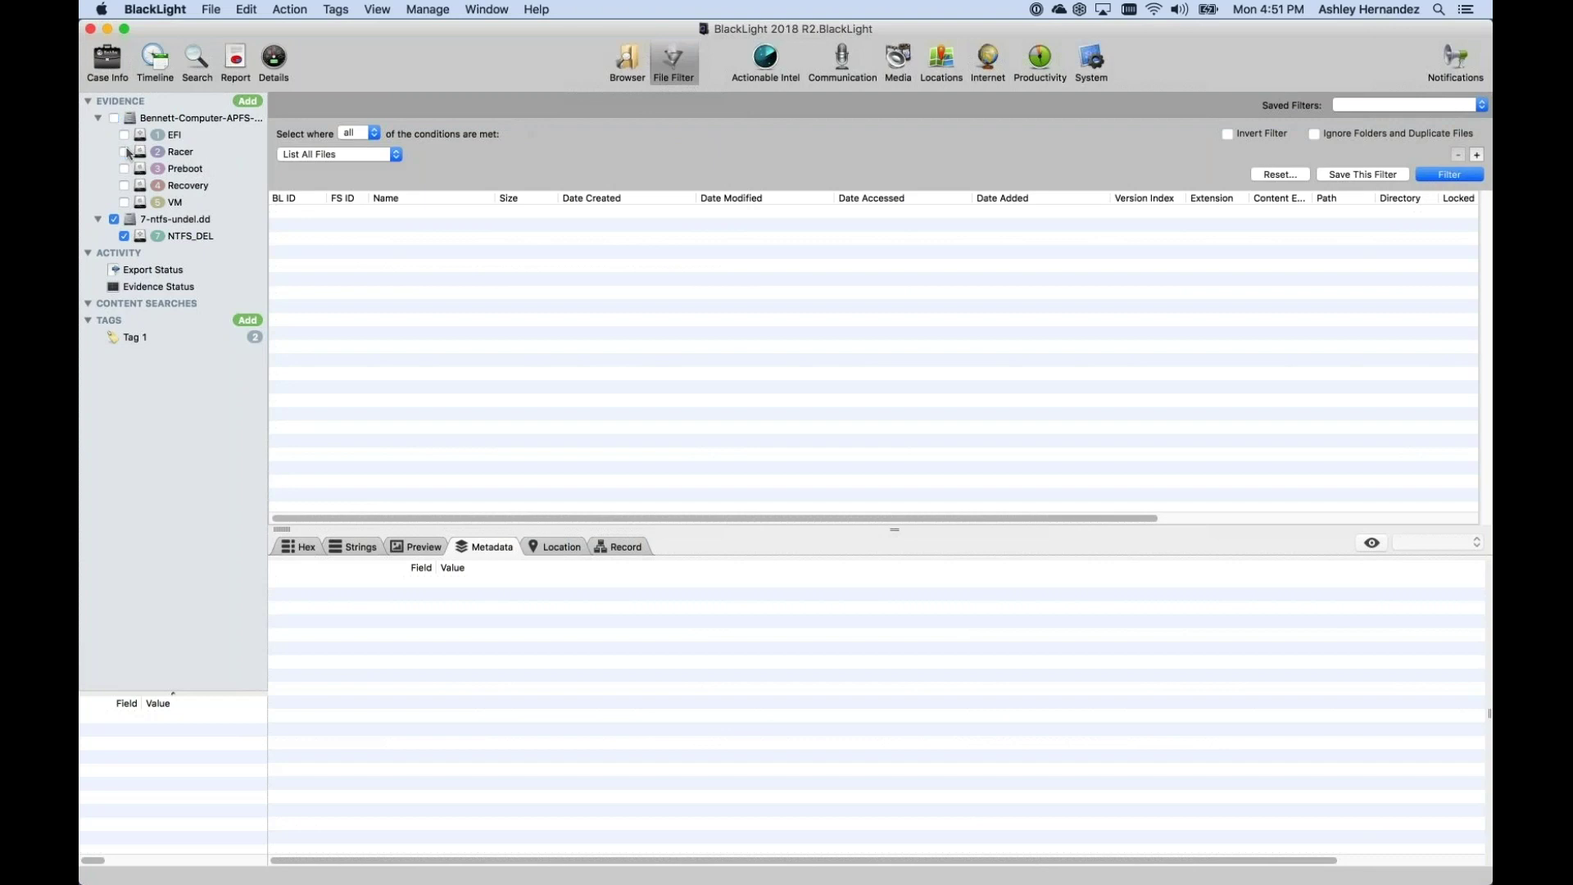
pyautogui.click(642, 59)
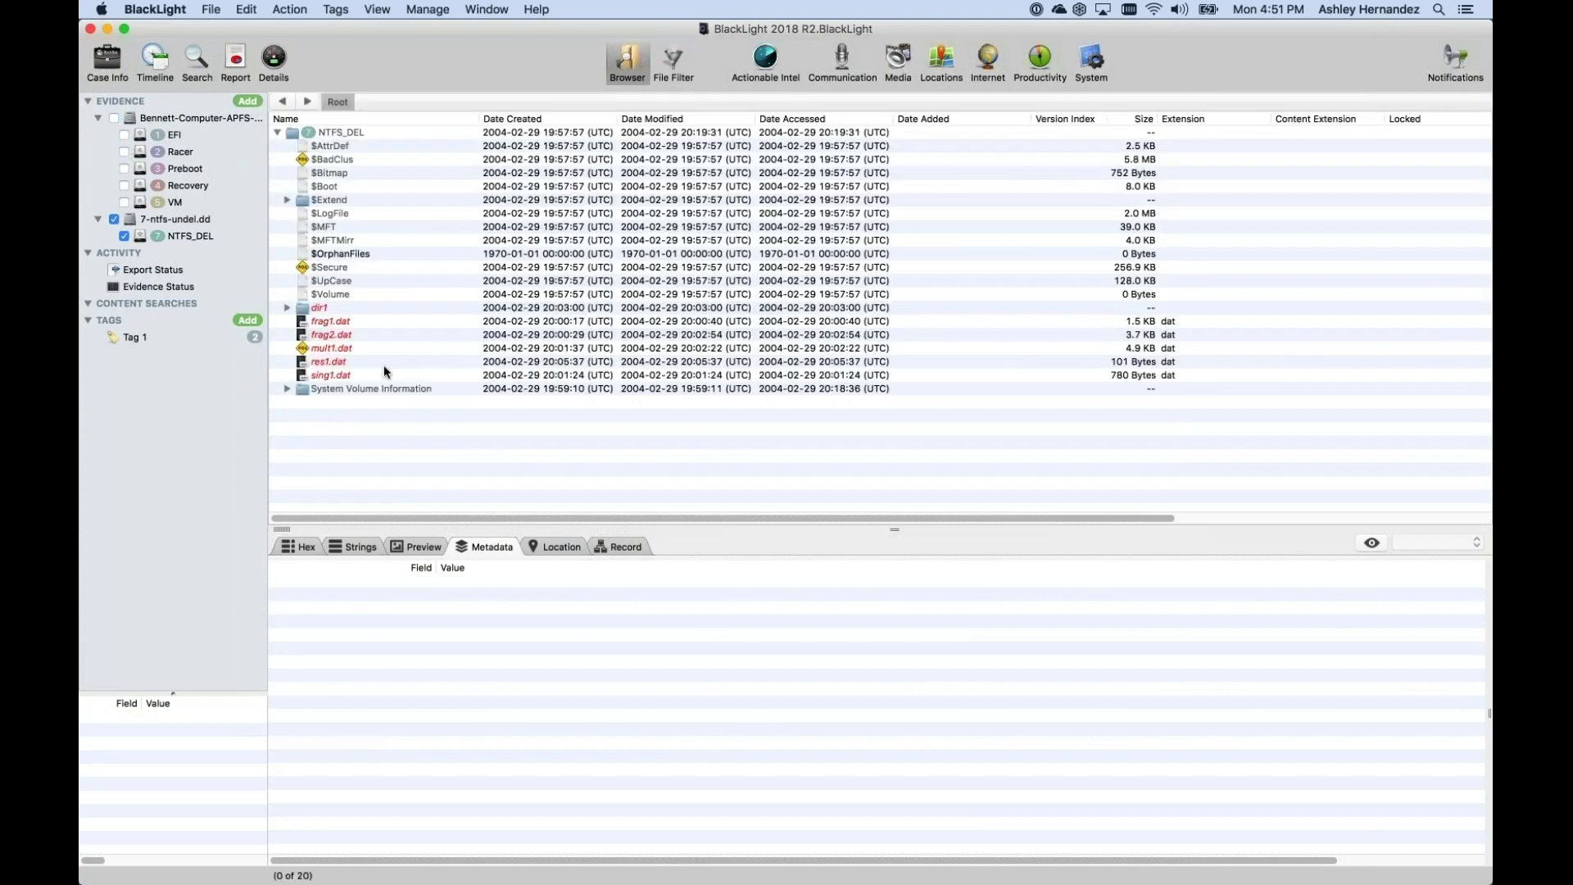
# - Expand dir1 > dir2 and show frag3.dat's metadata down to its NTFS access control entries
pyautogui.click(287, 309)
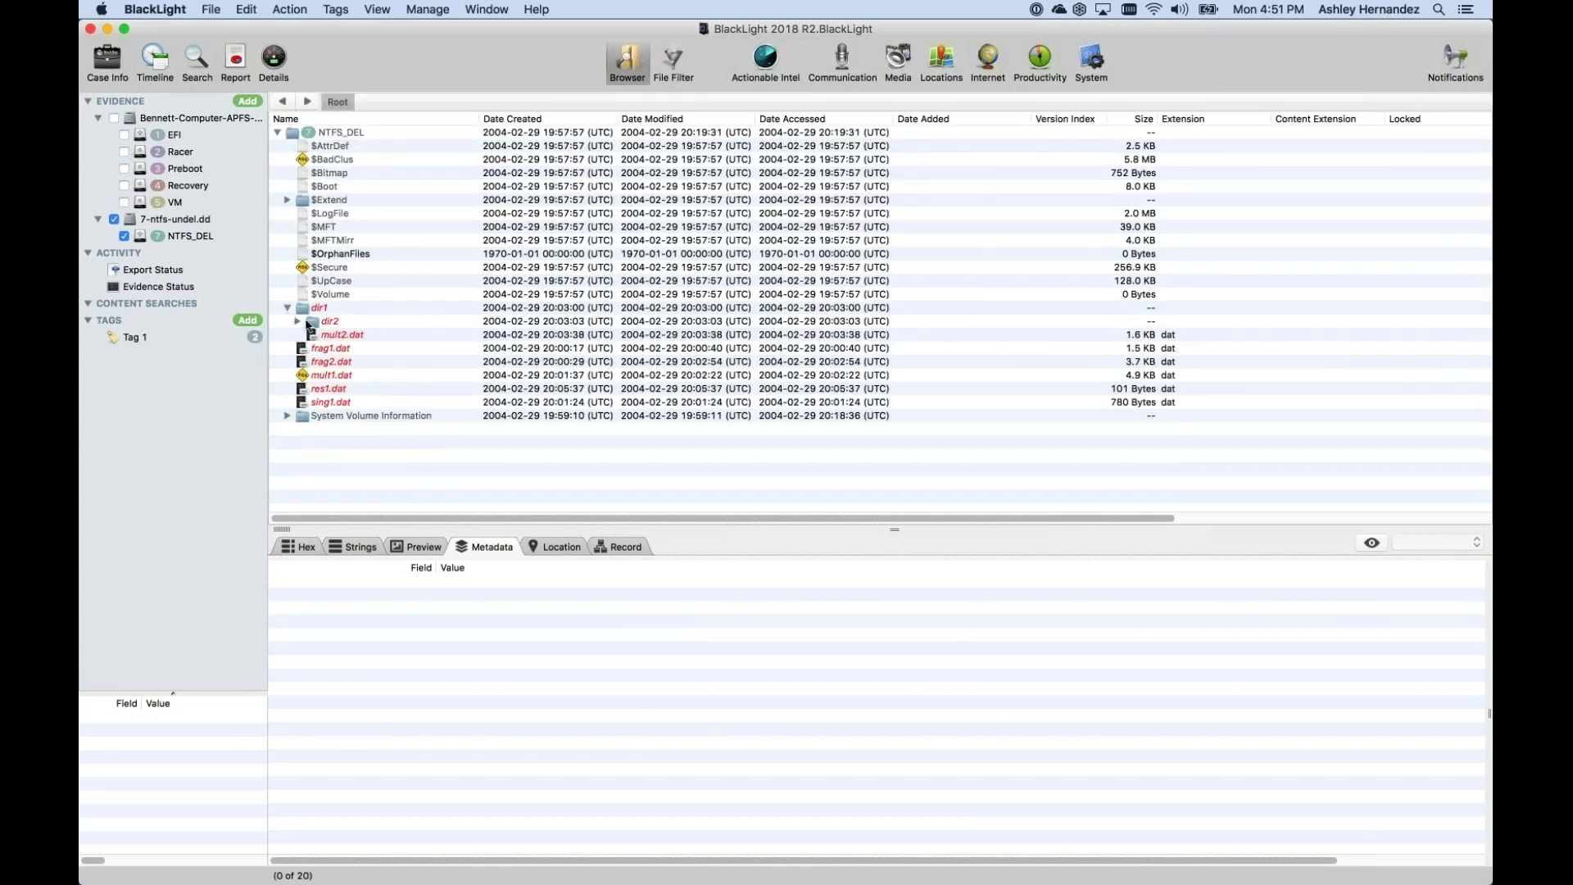
pyautogui.click(297, 321)
pyautogui.click(338, 335)
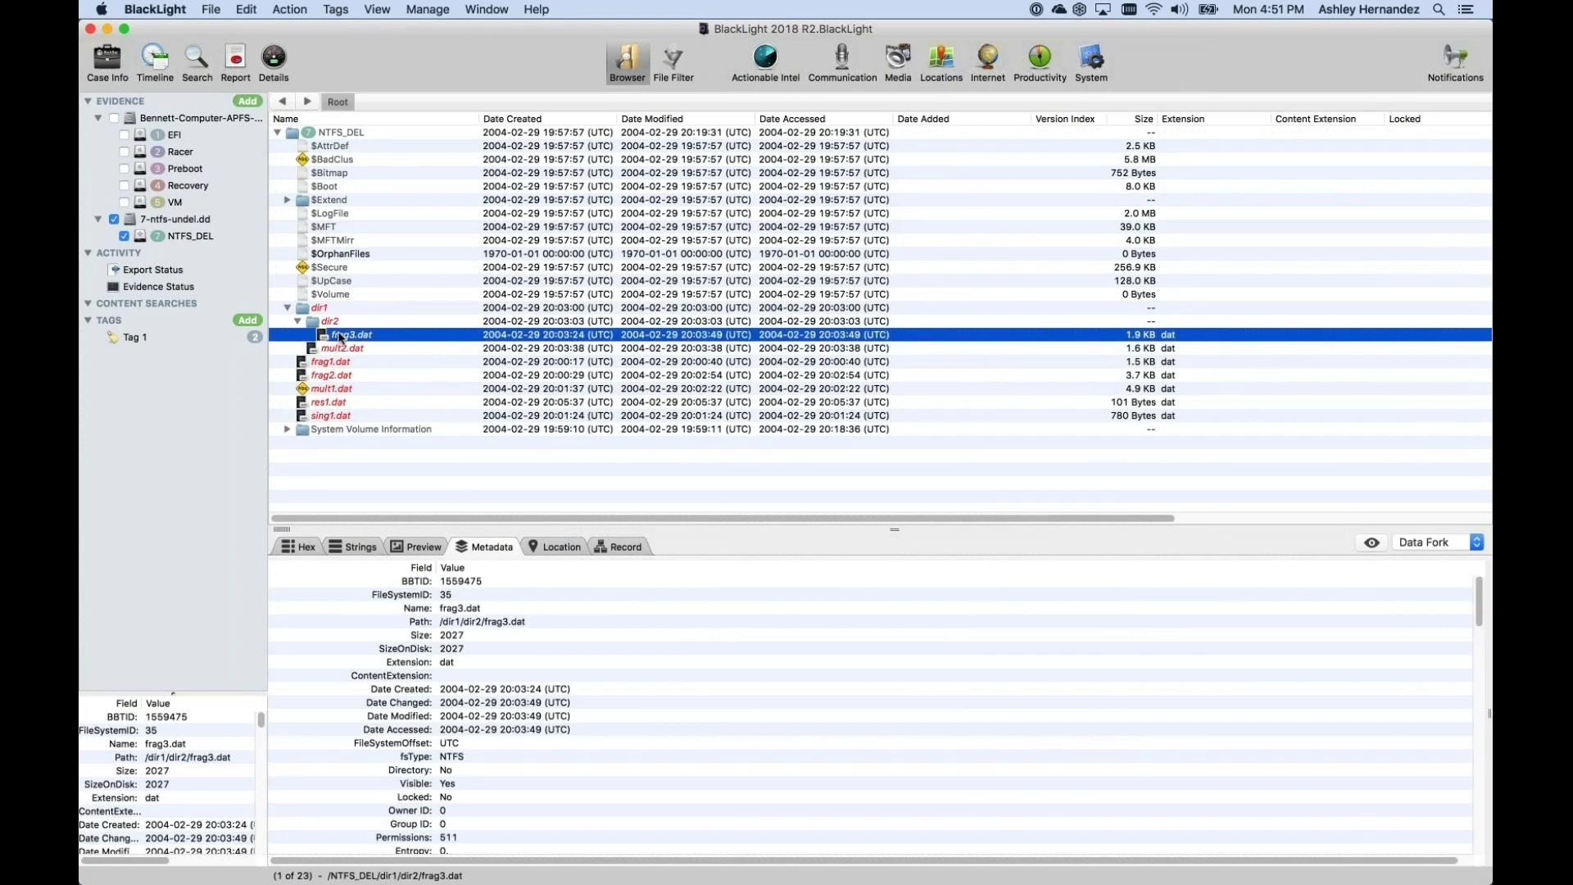
pyautogui.click(464, 635)
pyautogui.scroll(-5, 465, 633)
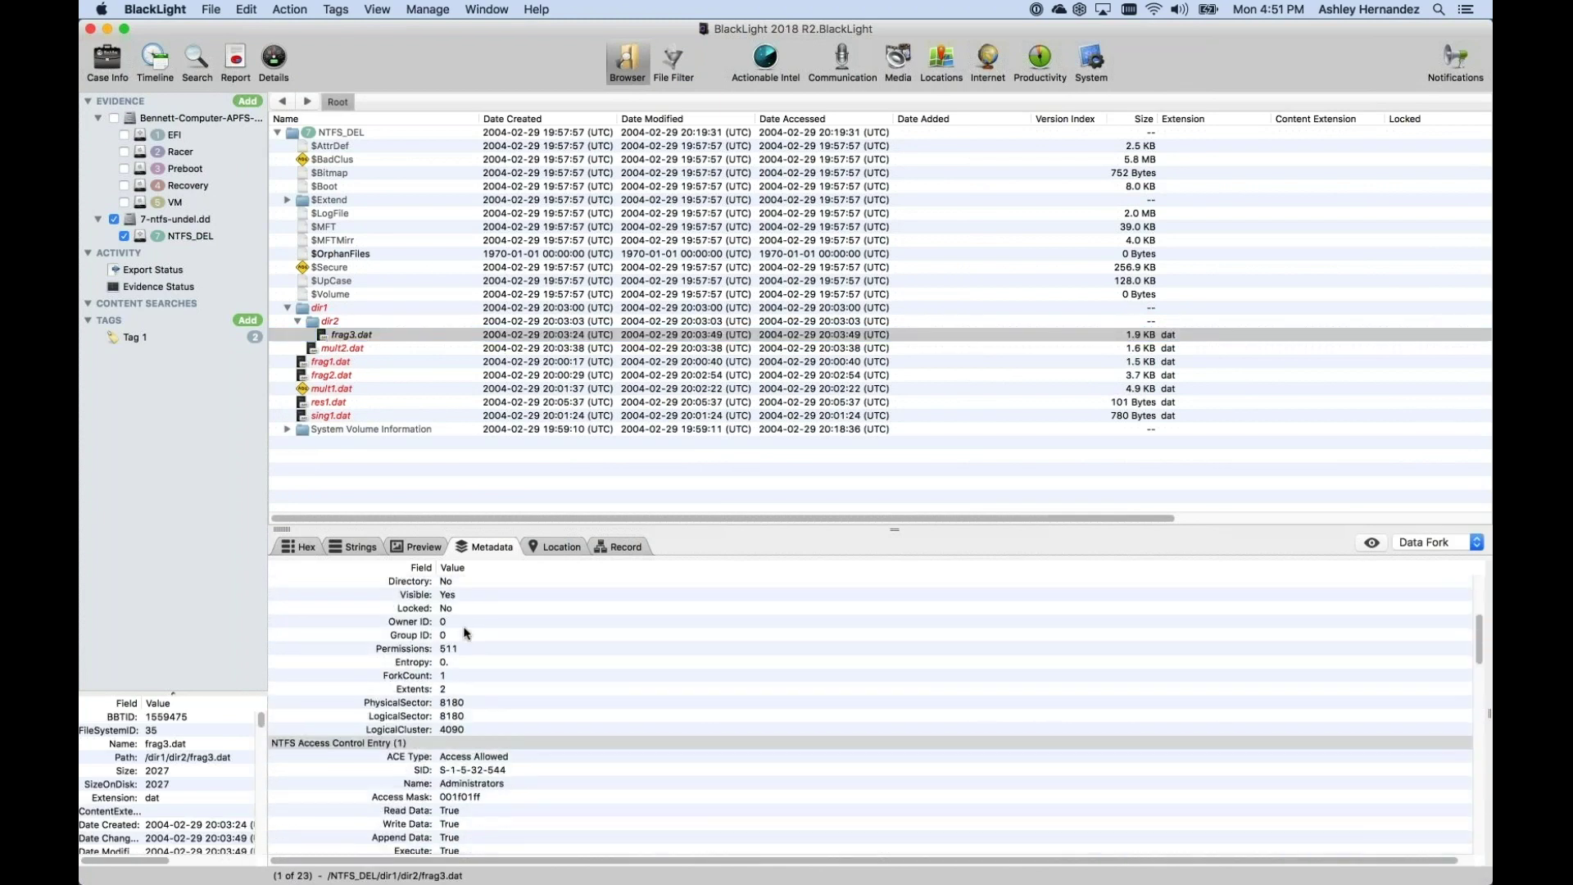
pyautogui.scroll(-4, 385, 766)
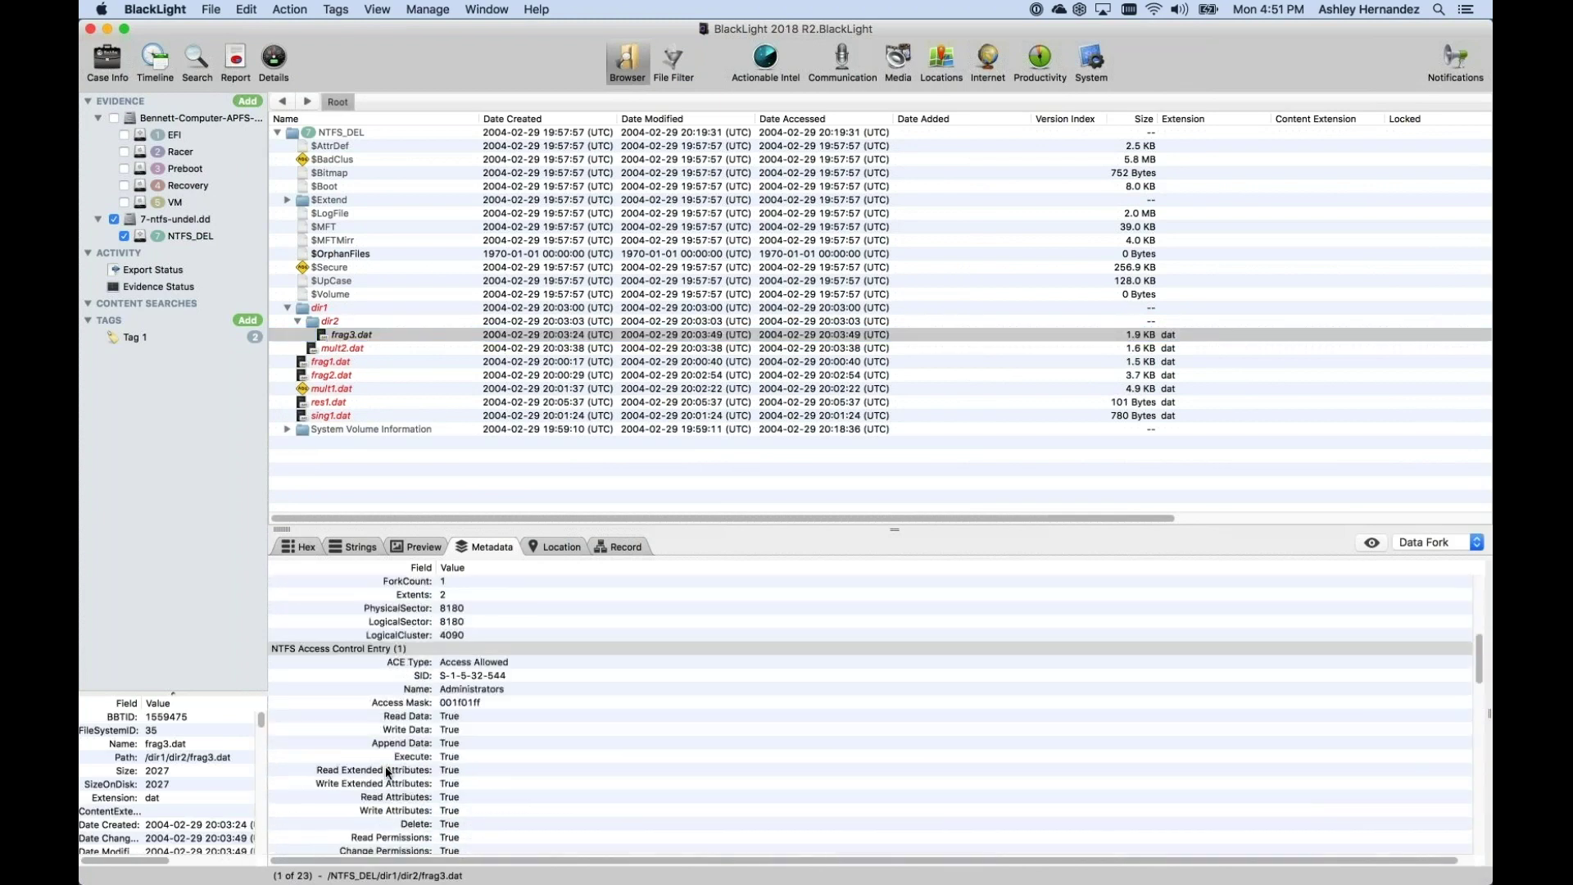
pyautogui.scroll(-1, 385, 765)
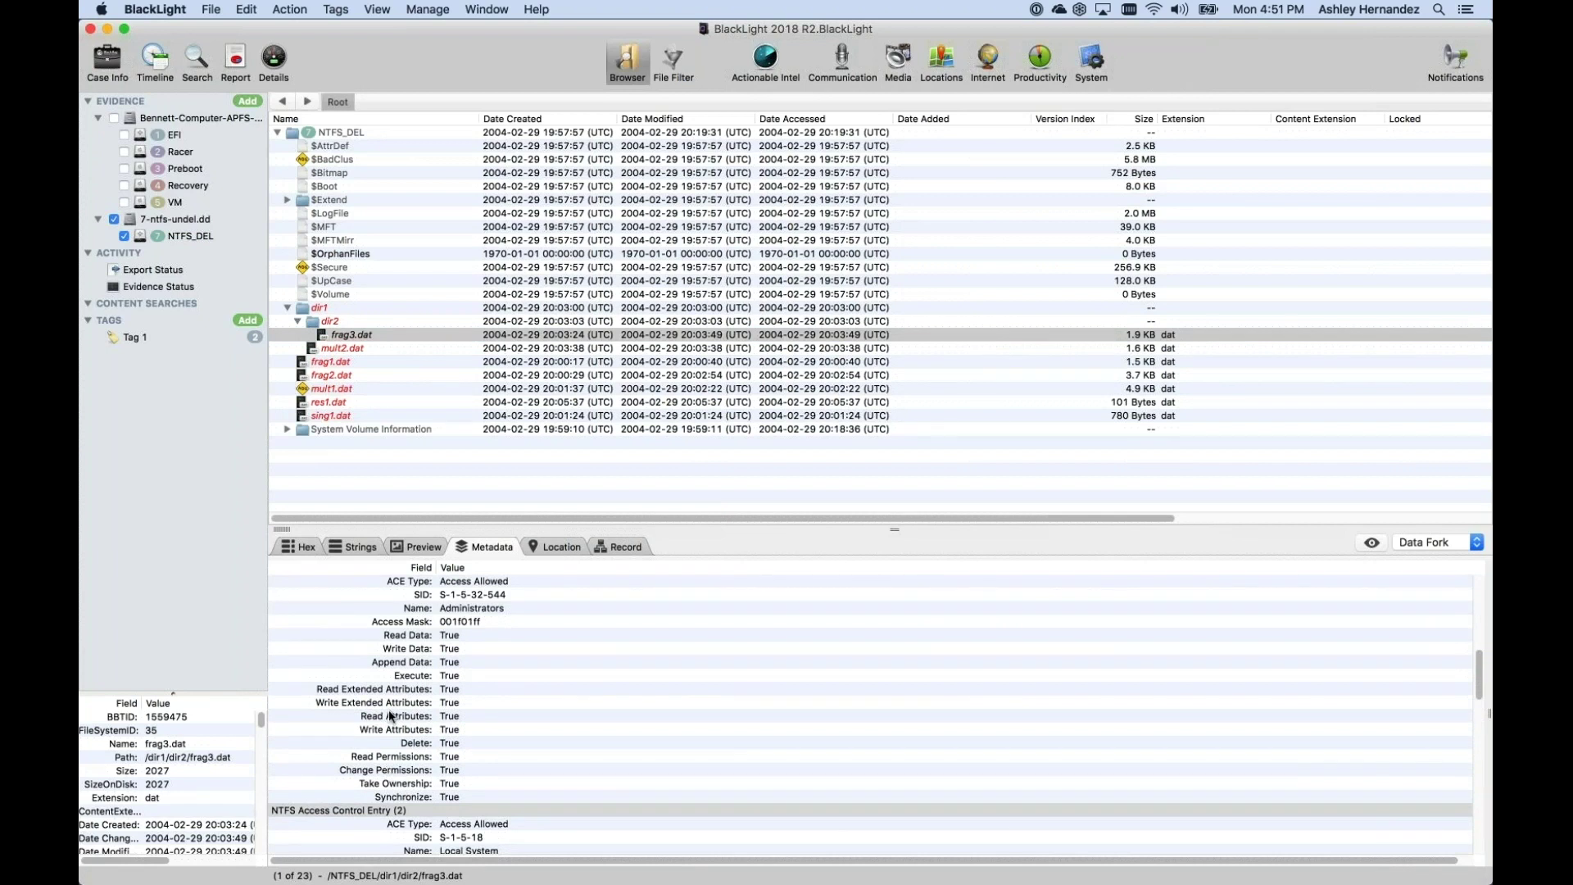
# - Enable 'Create previews for tagged email' on the Report tab of BlackLight Preferences
pyautogui.click(155, 9)
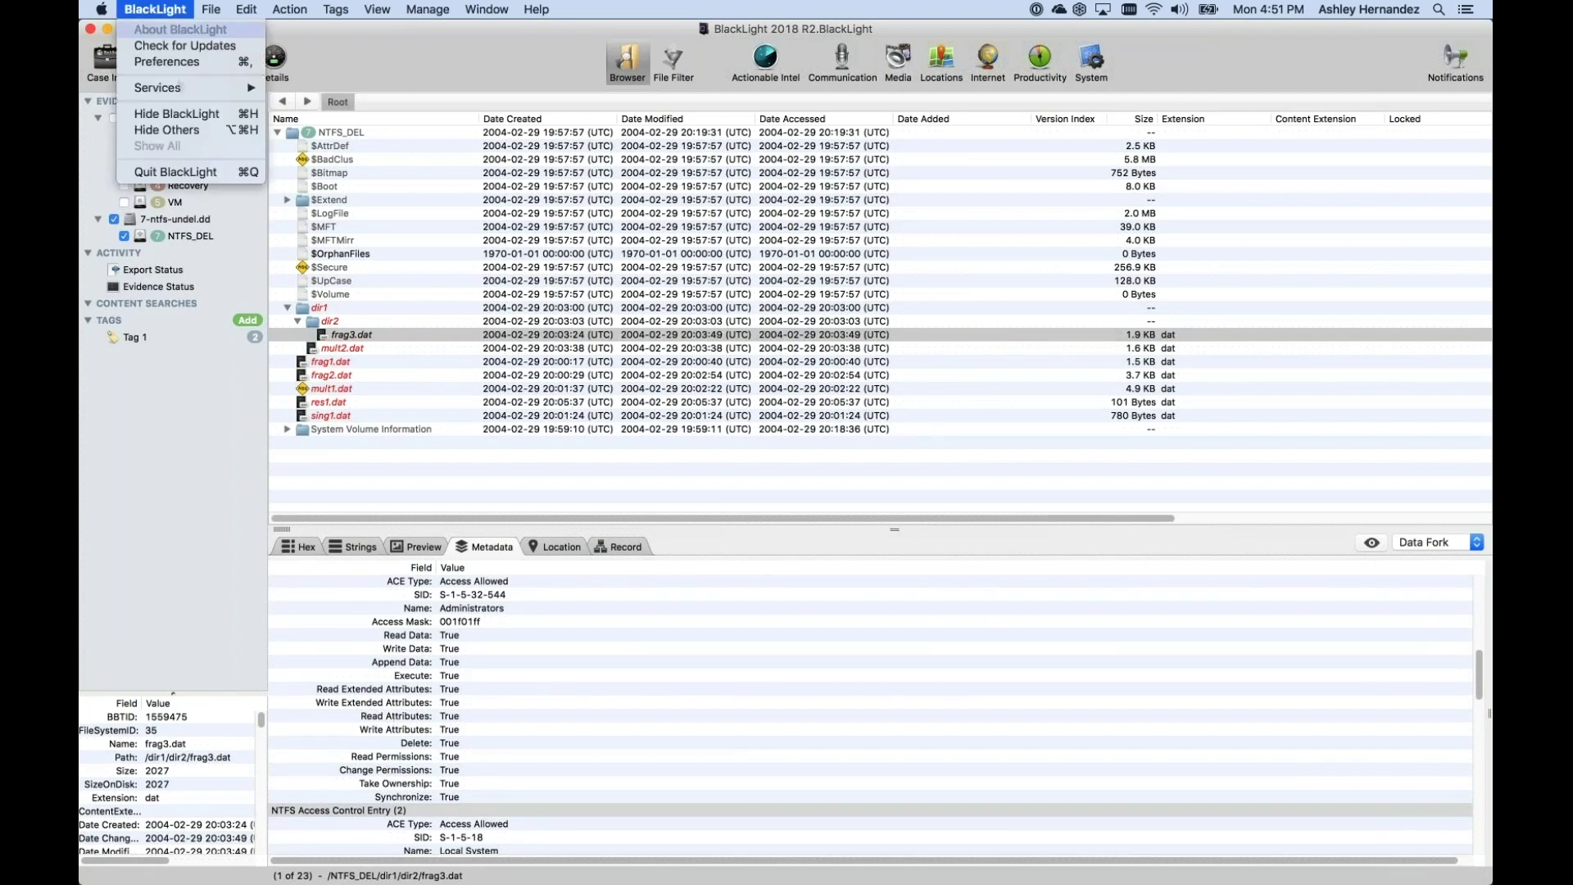
pyautogui.click(179, 61)
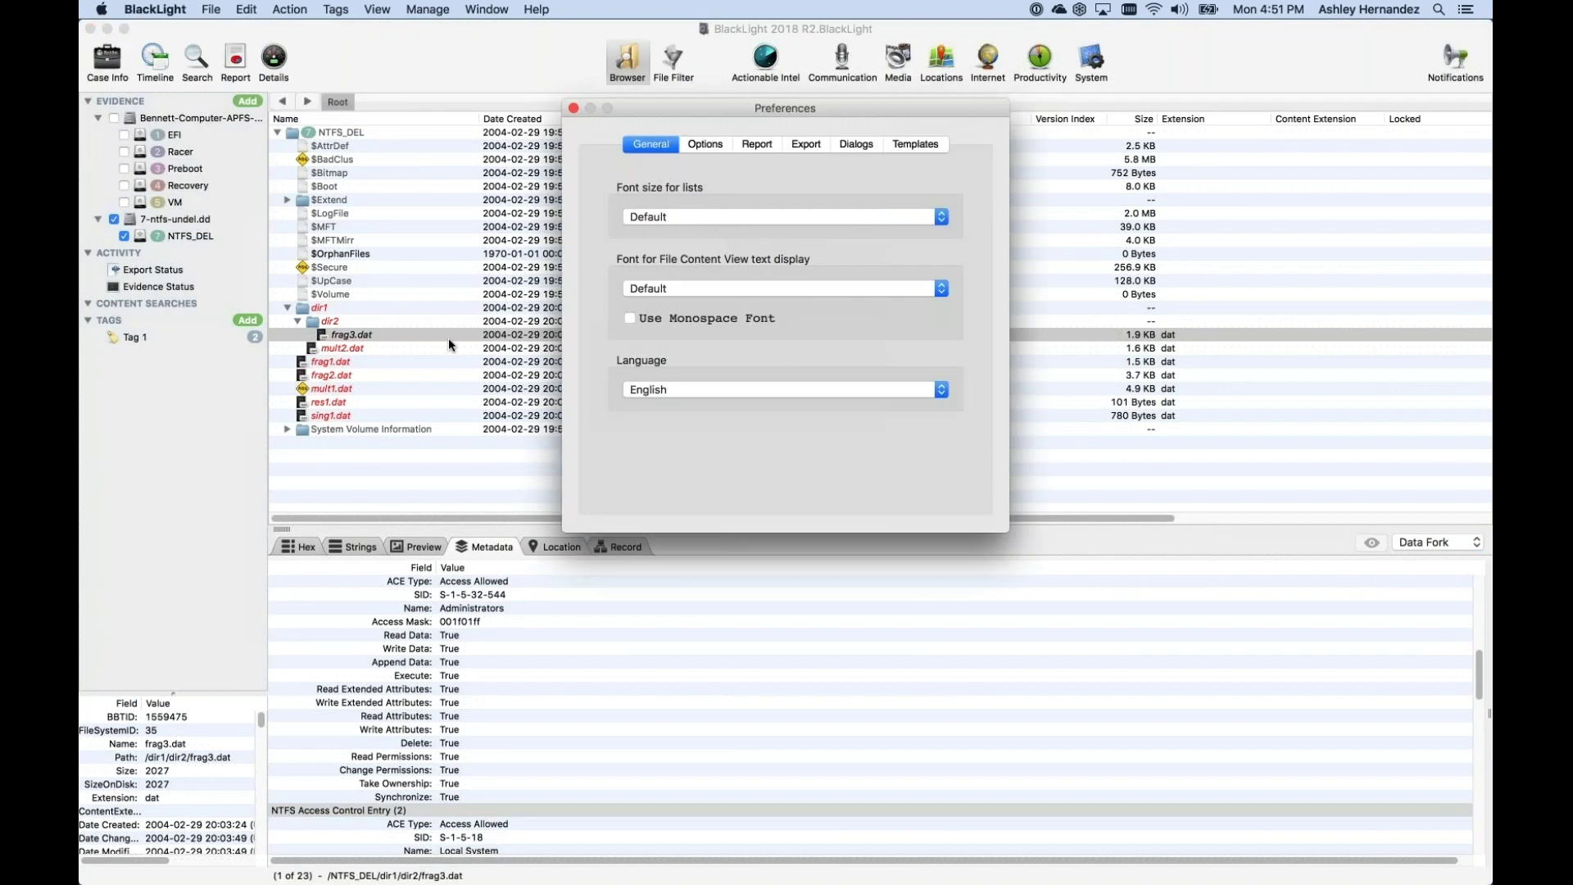
pyautogui.click(746, 149)
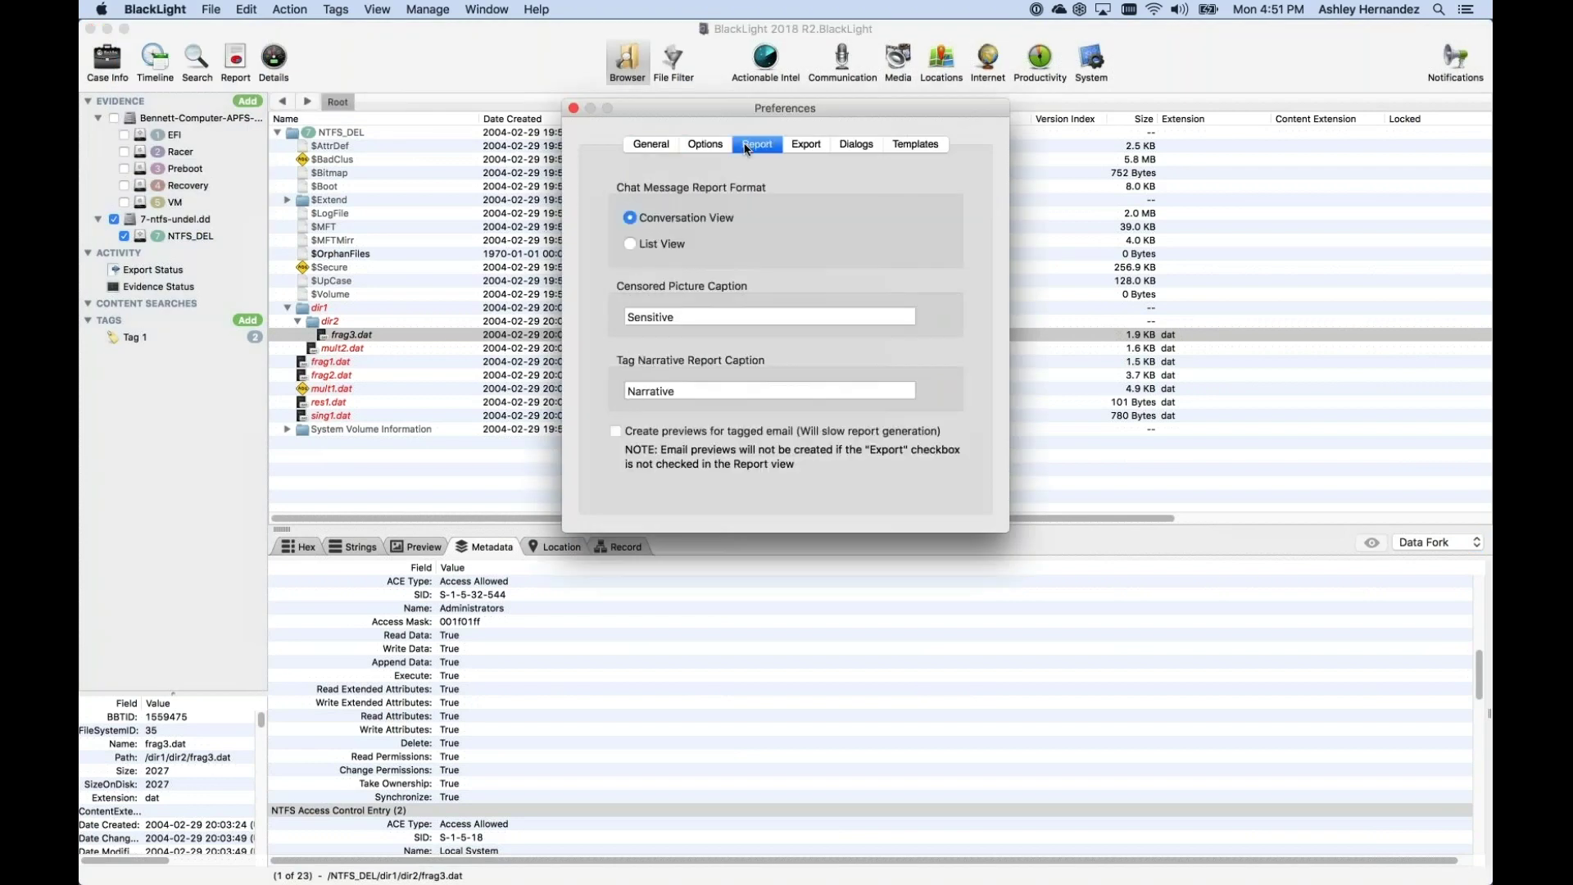
pyautogui.click(620, 434)
pyautogui.click(574, 109)
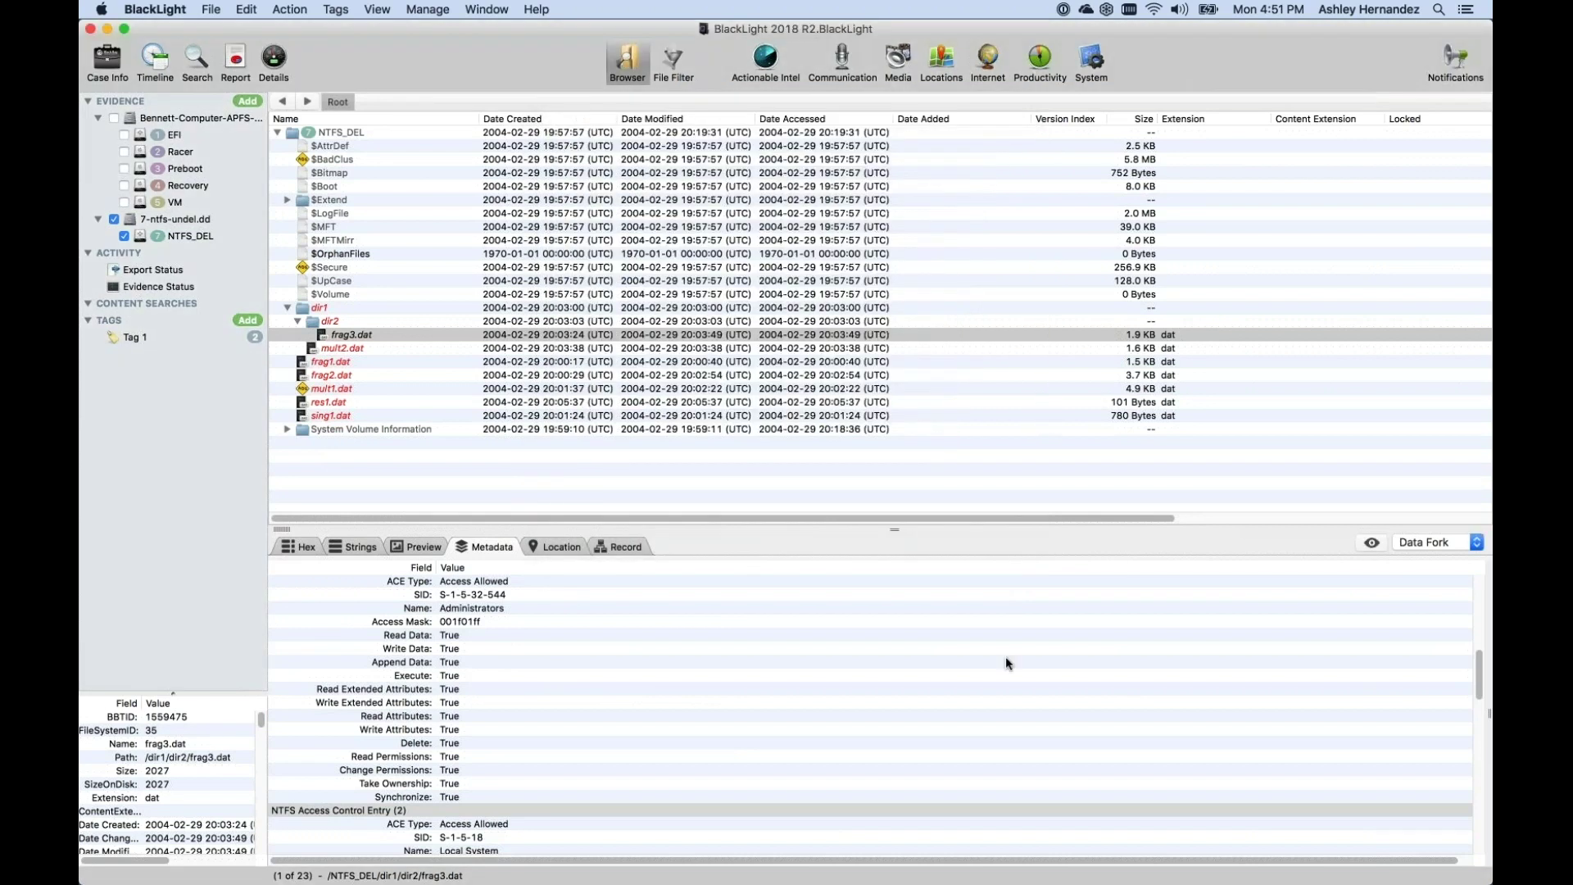
# - Generate an HTML report exporting [Tag] Tag 1 emails and save it to Documents
pyautogui.click(160, 339)
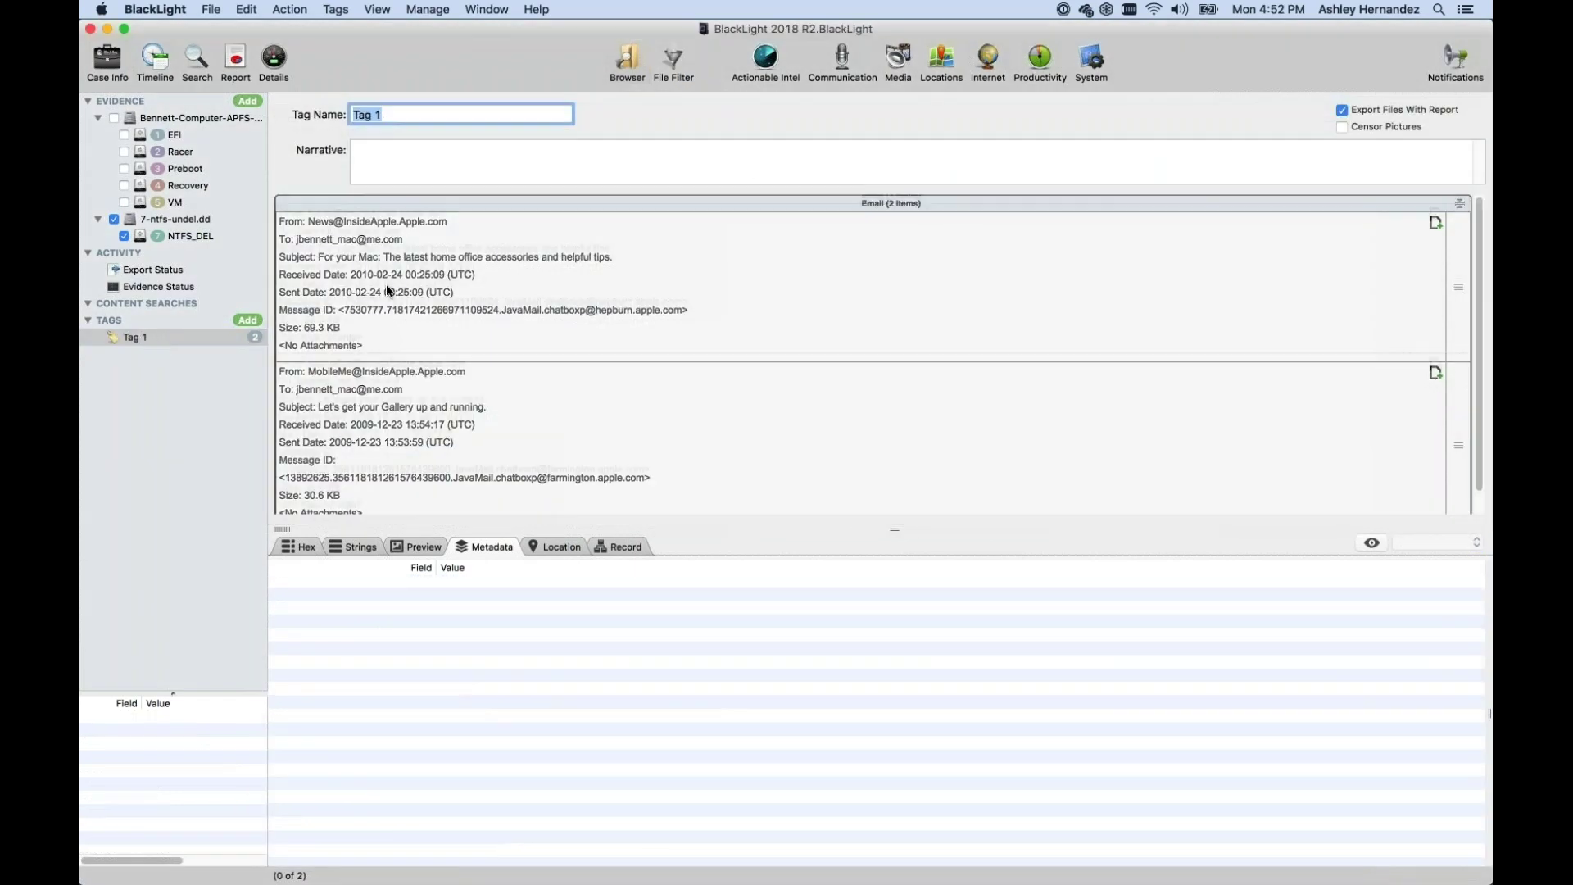
pyautogui.click(235, 66)
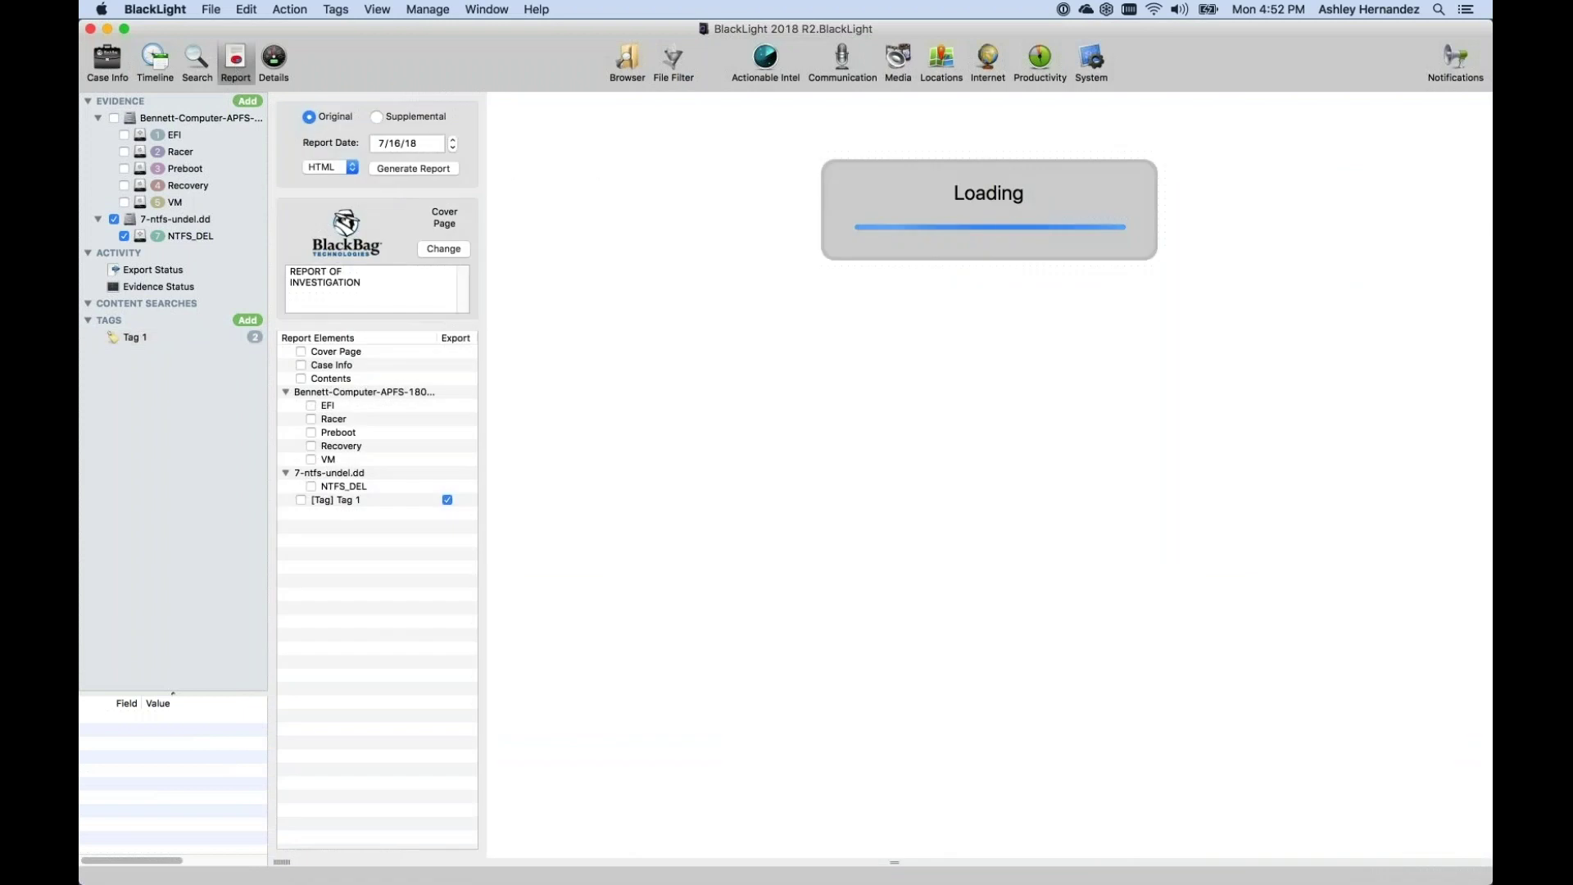
pyautogui.click(300, 499)
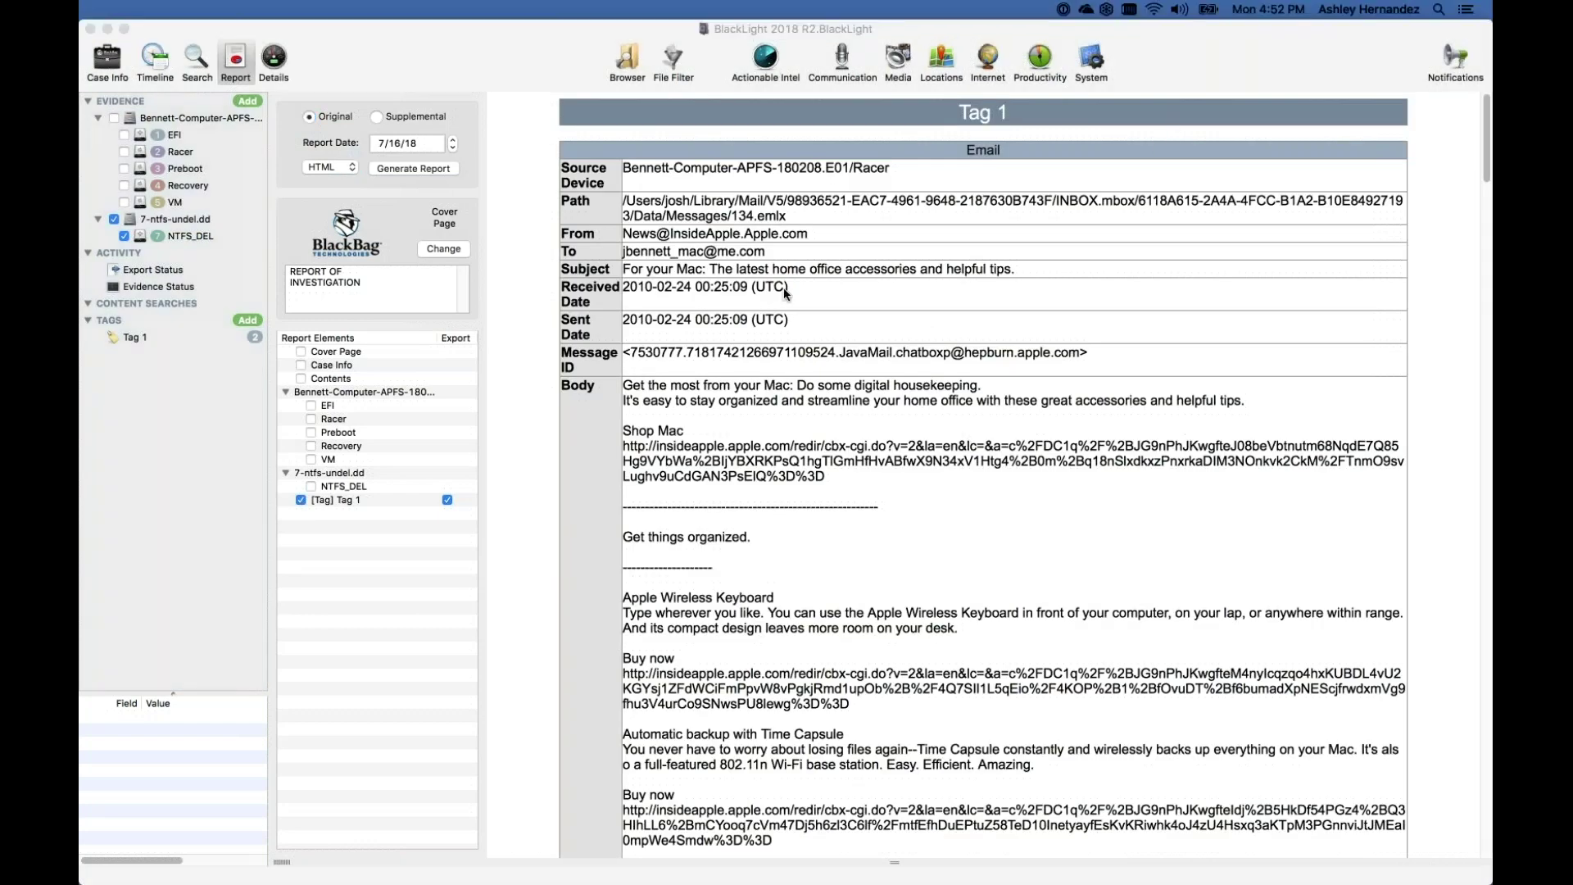
pyautogui.scroll(-10, 801, 433)
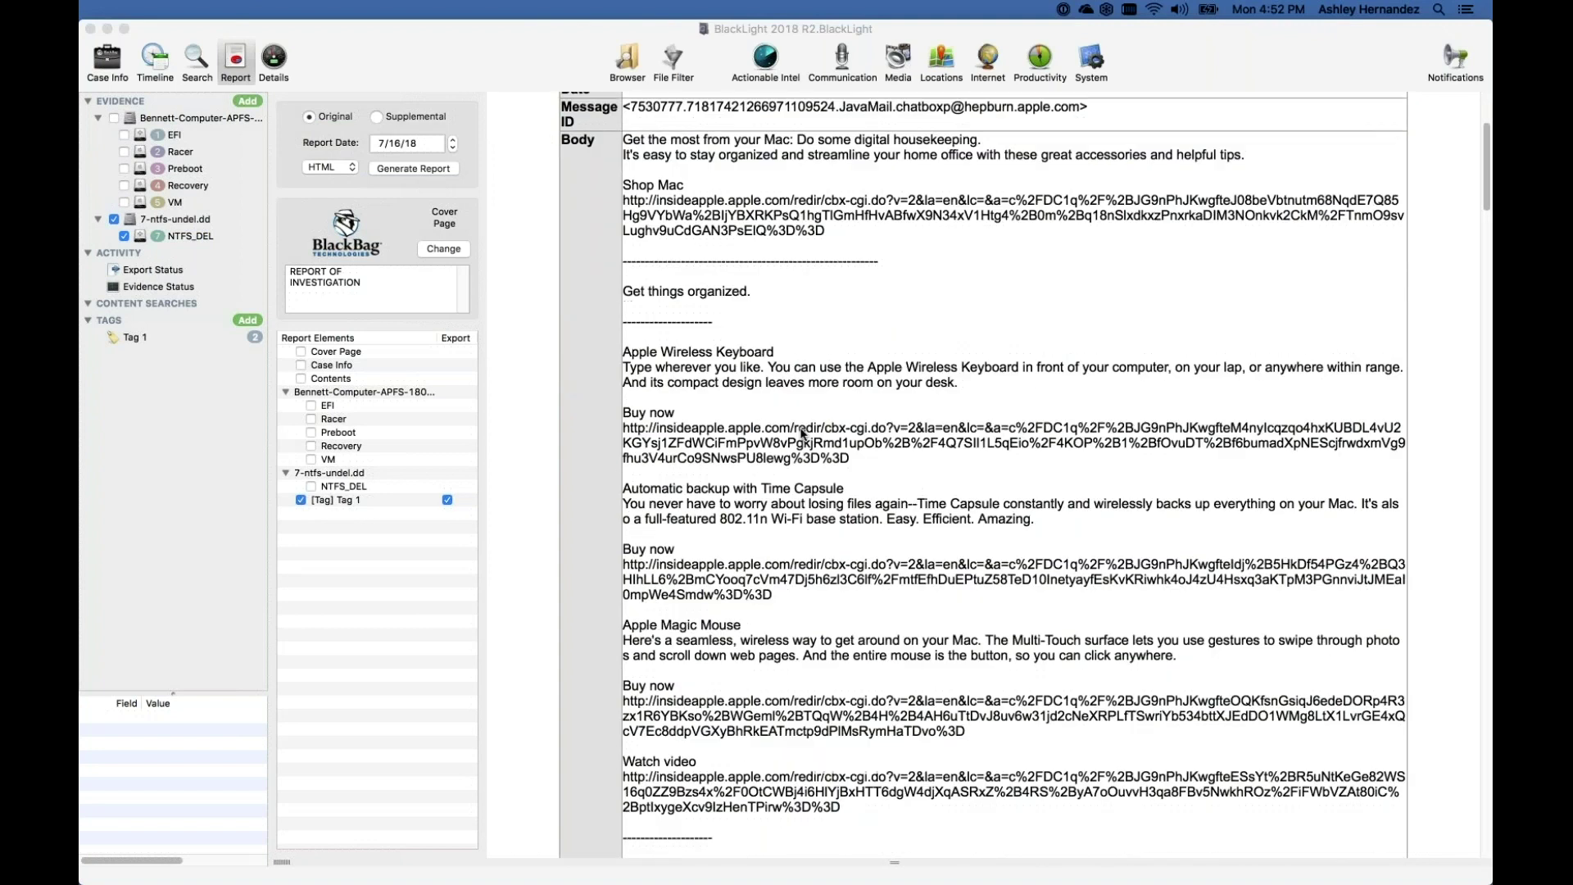
pyautogui.scroll(-20, 801, 433)
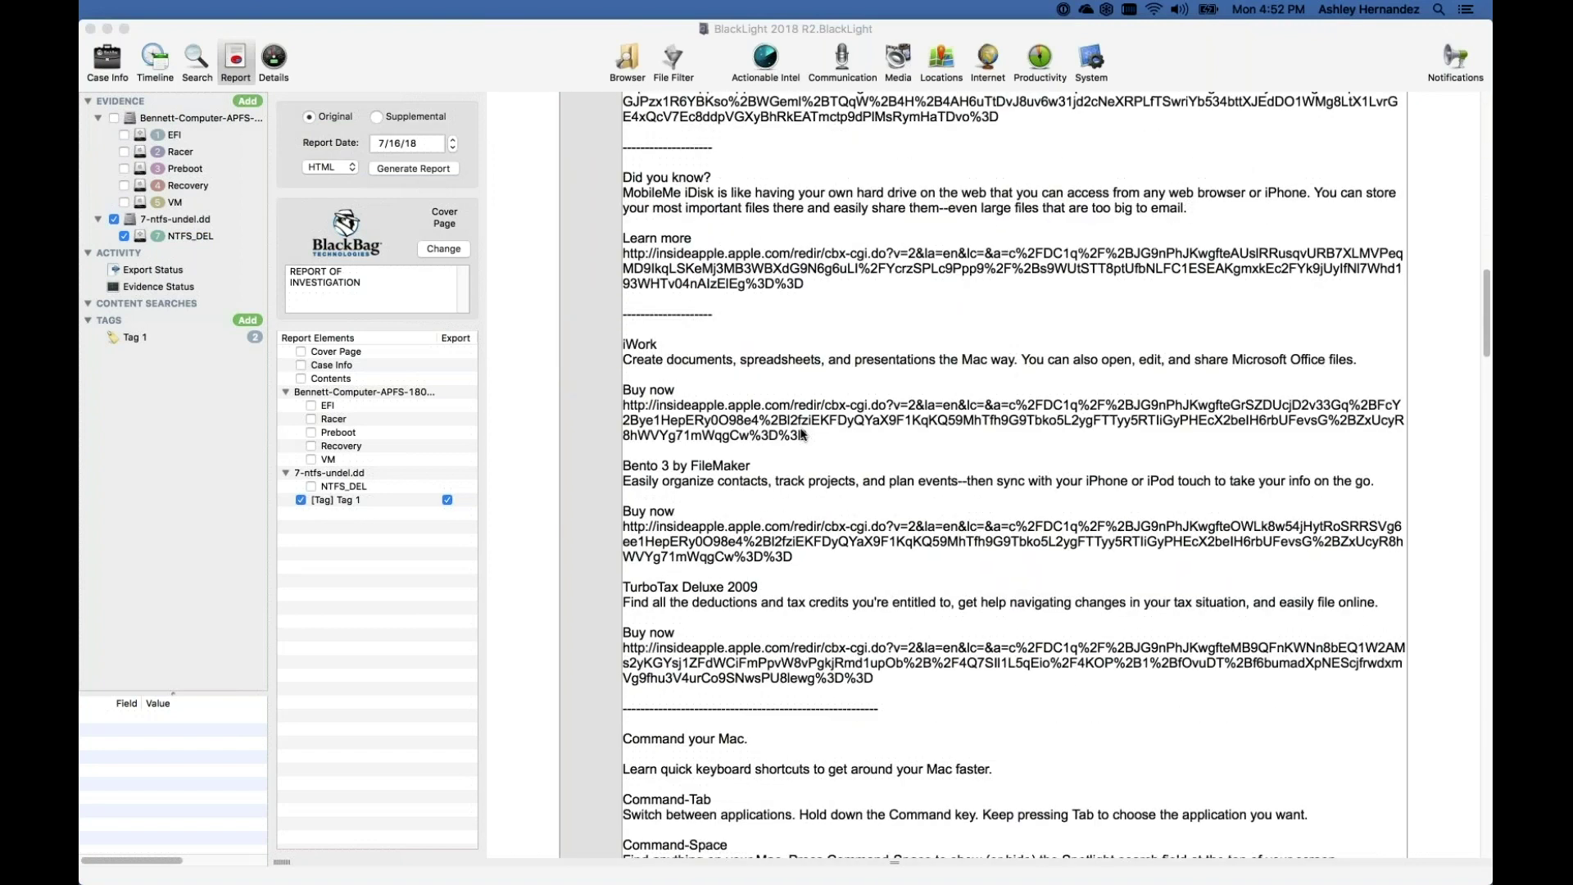
pyautogui.scroll(-20, 801, 432)
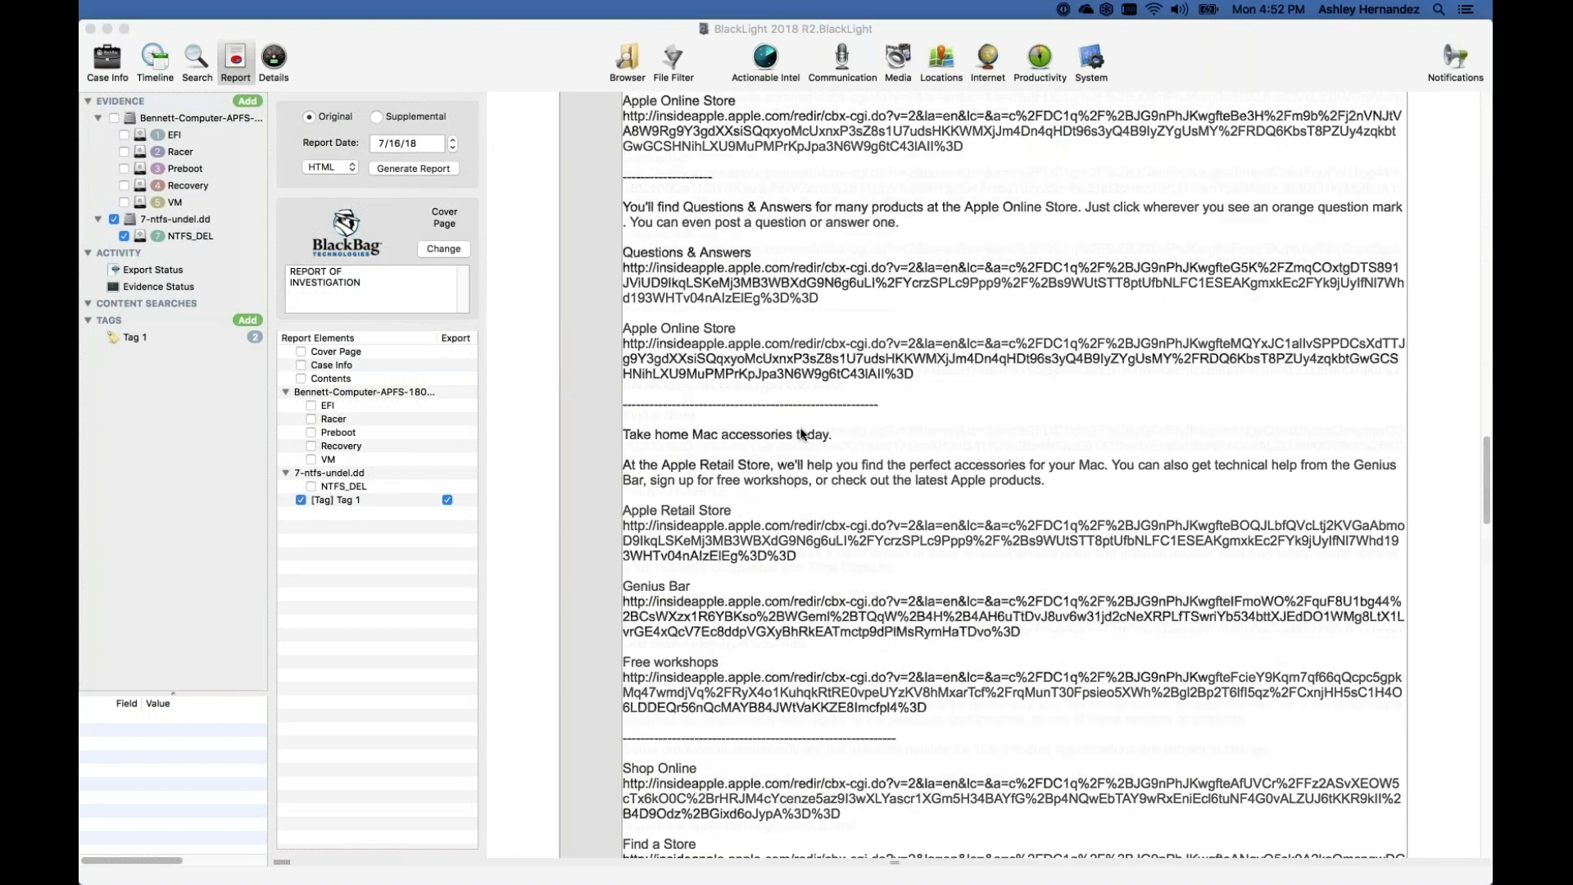
pyautogui.scroll(-15, 801, 432)
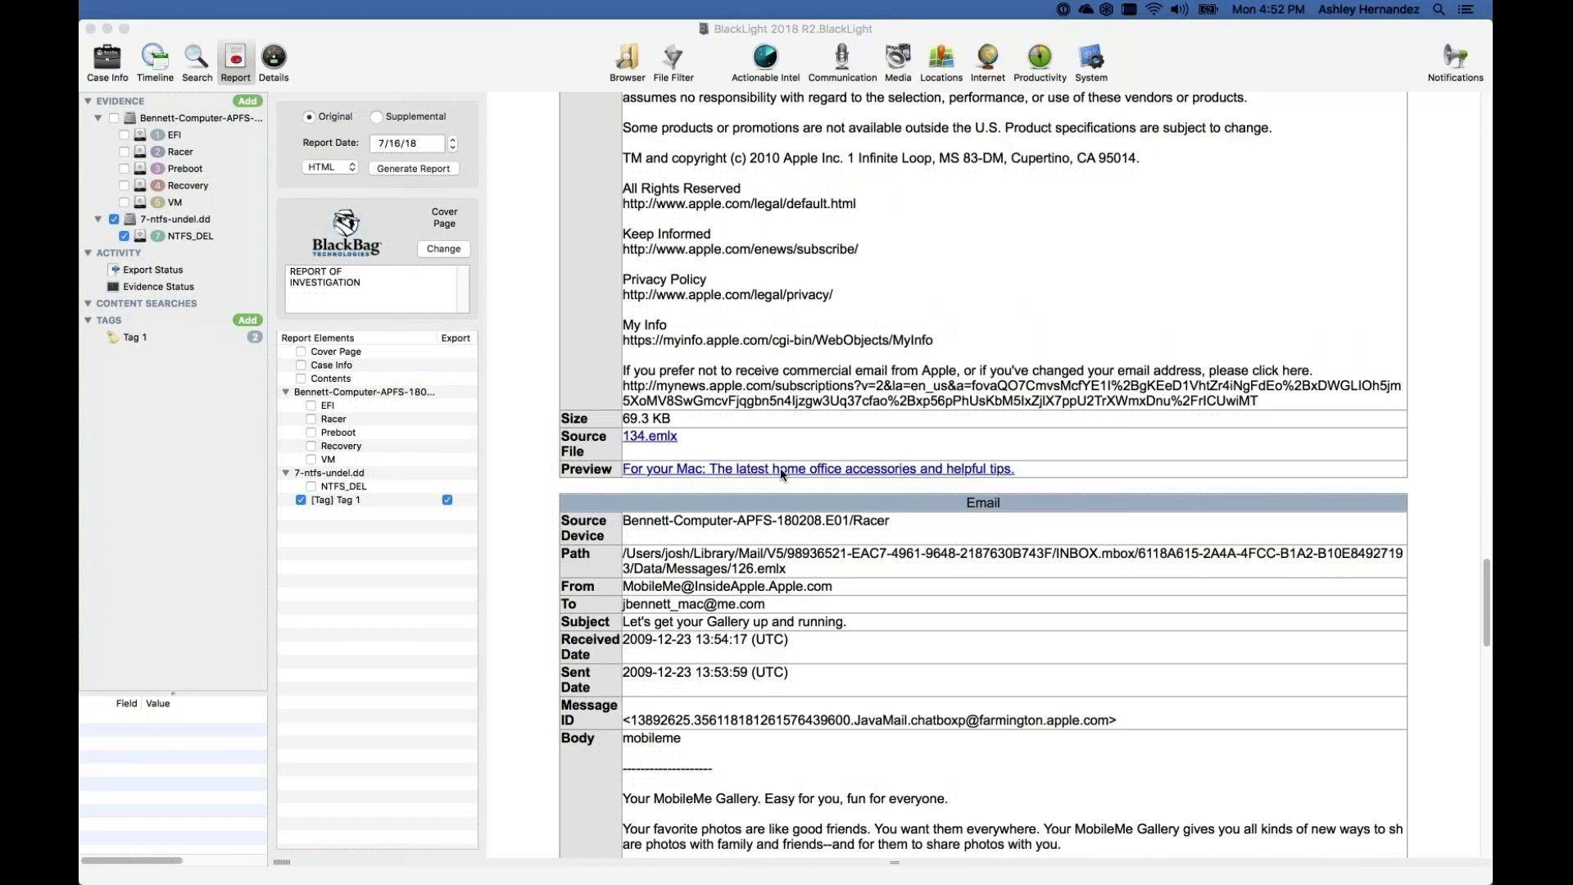
pyautogui.click(441, 169)
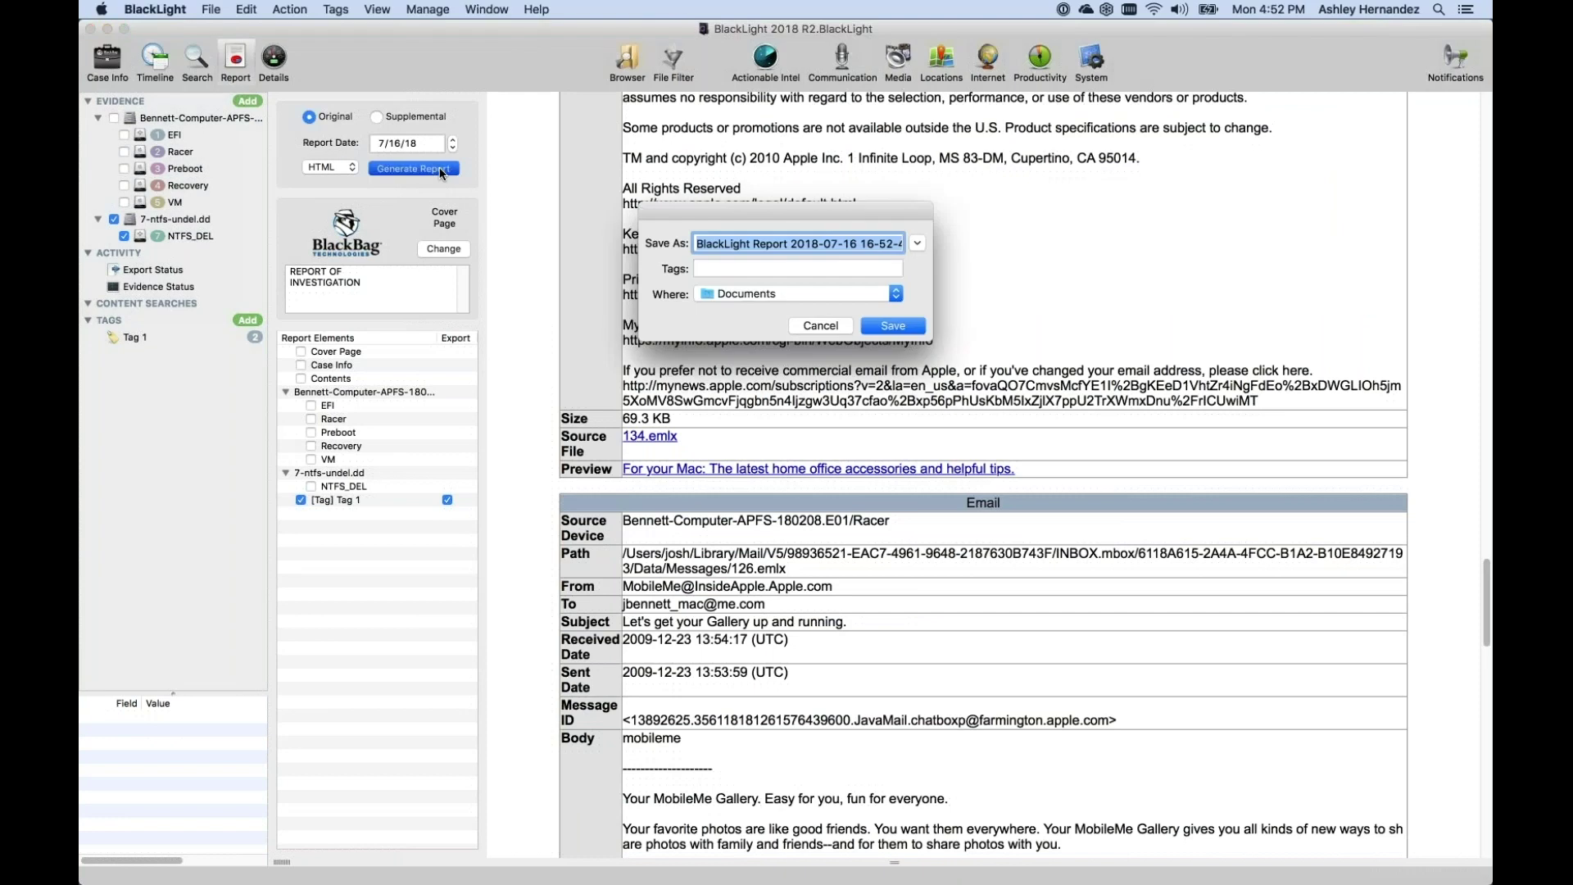
pyautogui.press('Return')
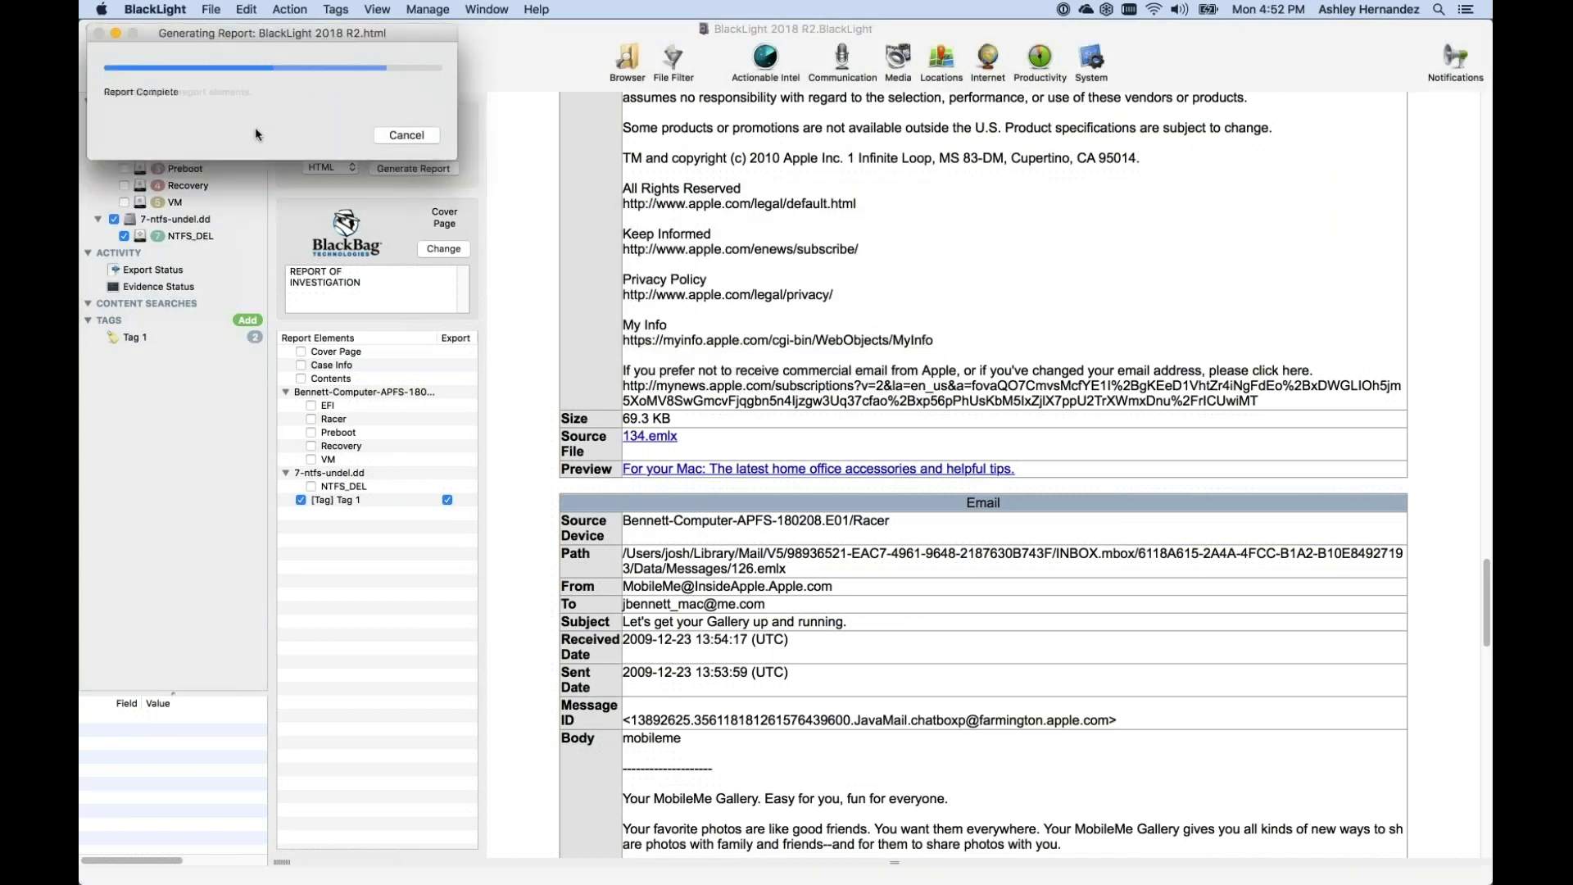
# - Open the report's Tag 1 page, preview the first email, then return to the Tag 1 list
pyautogui.click(278, 136)
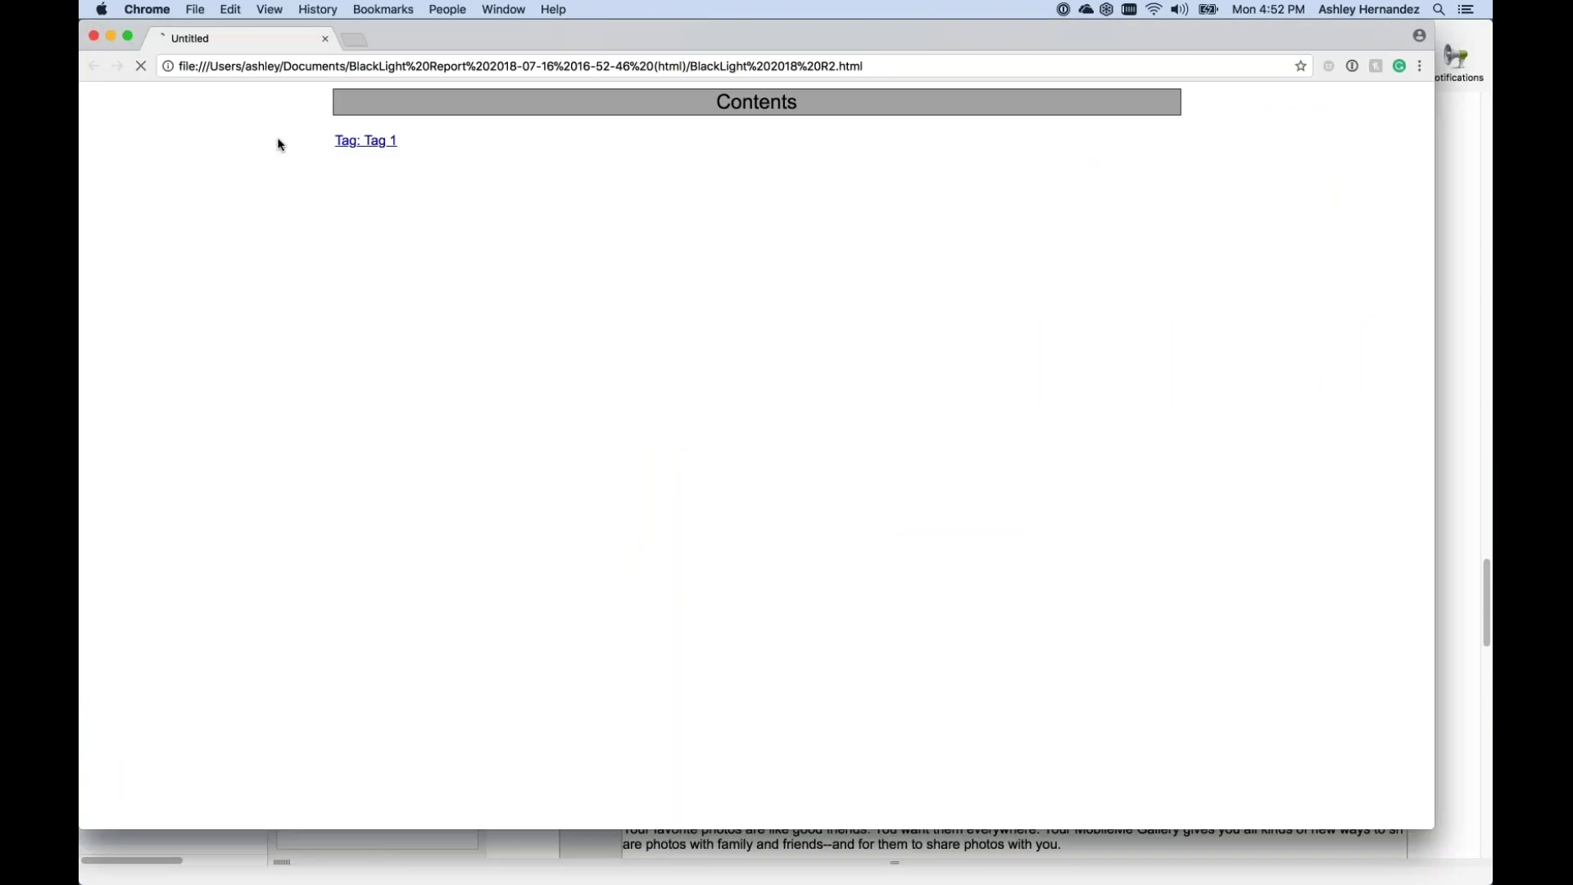
pyautogui.click(366, 140)
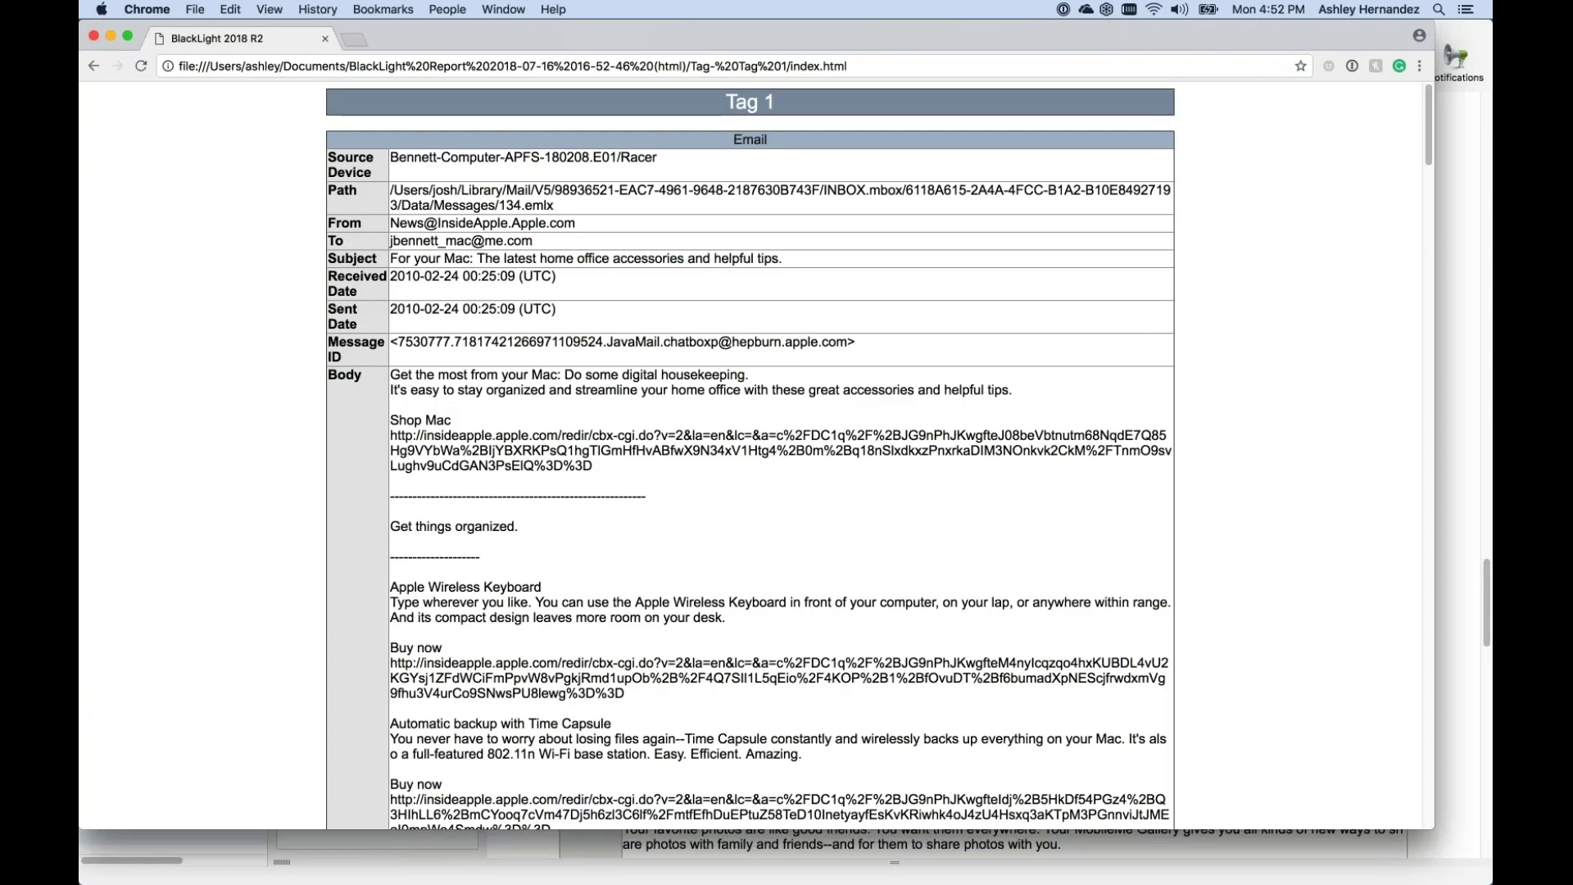
pyautogui.scroll(-10, 750, 455)
pyautogui.scroll(-15, 781, 455)
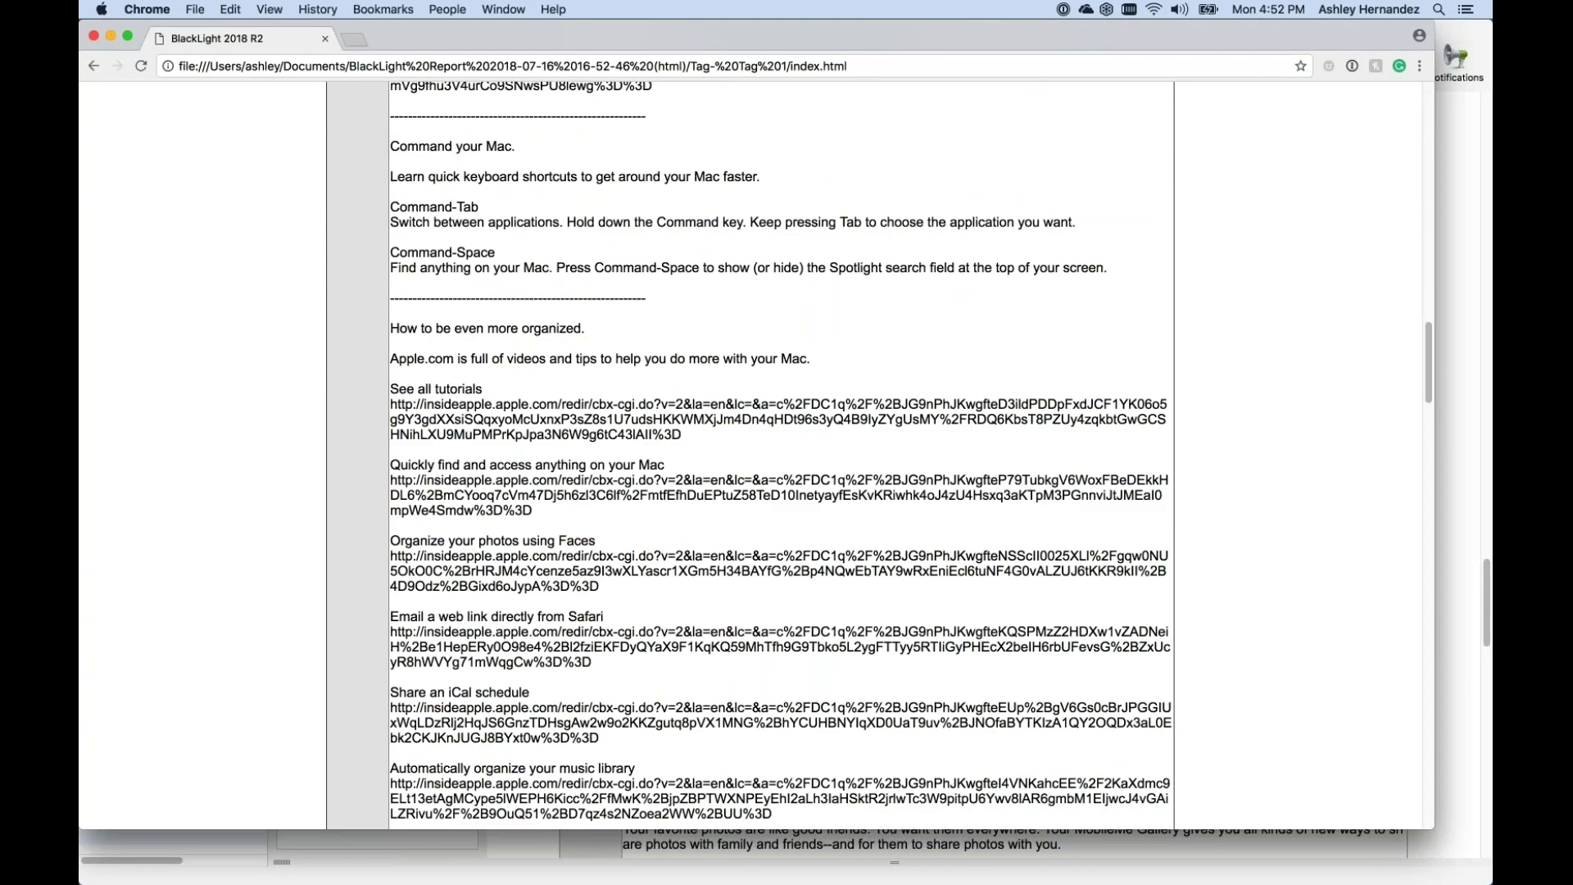
pyautogui.scroll(-10, 781, 455)
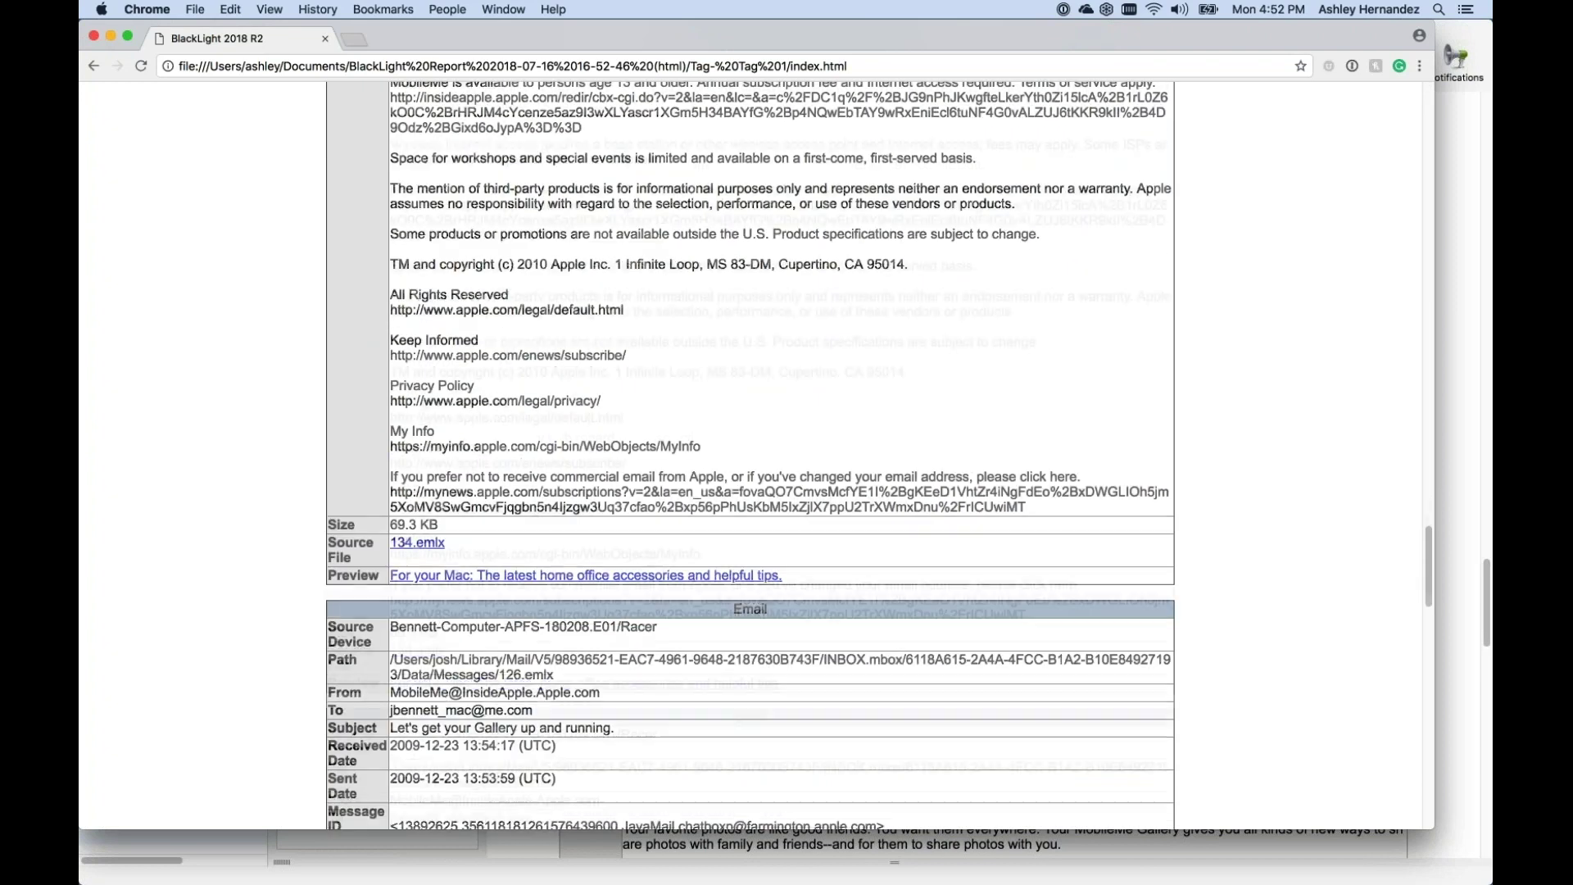
pyautogui.click(504, 576)
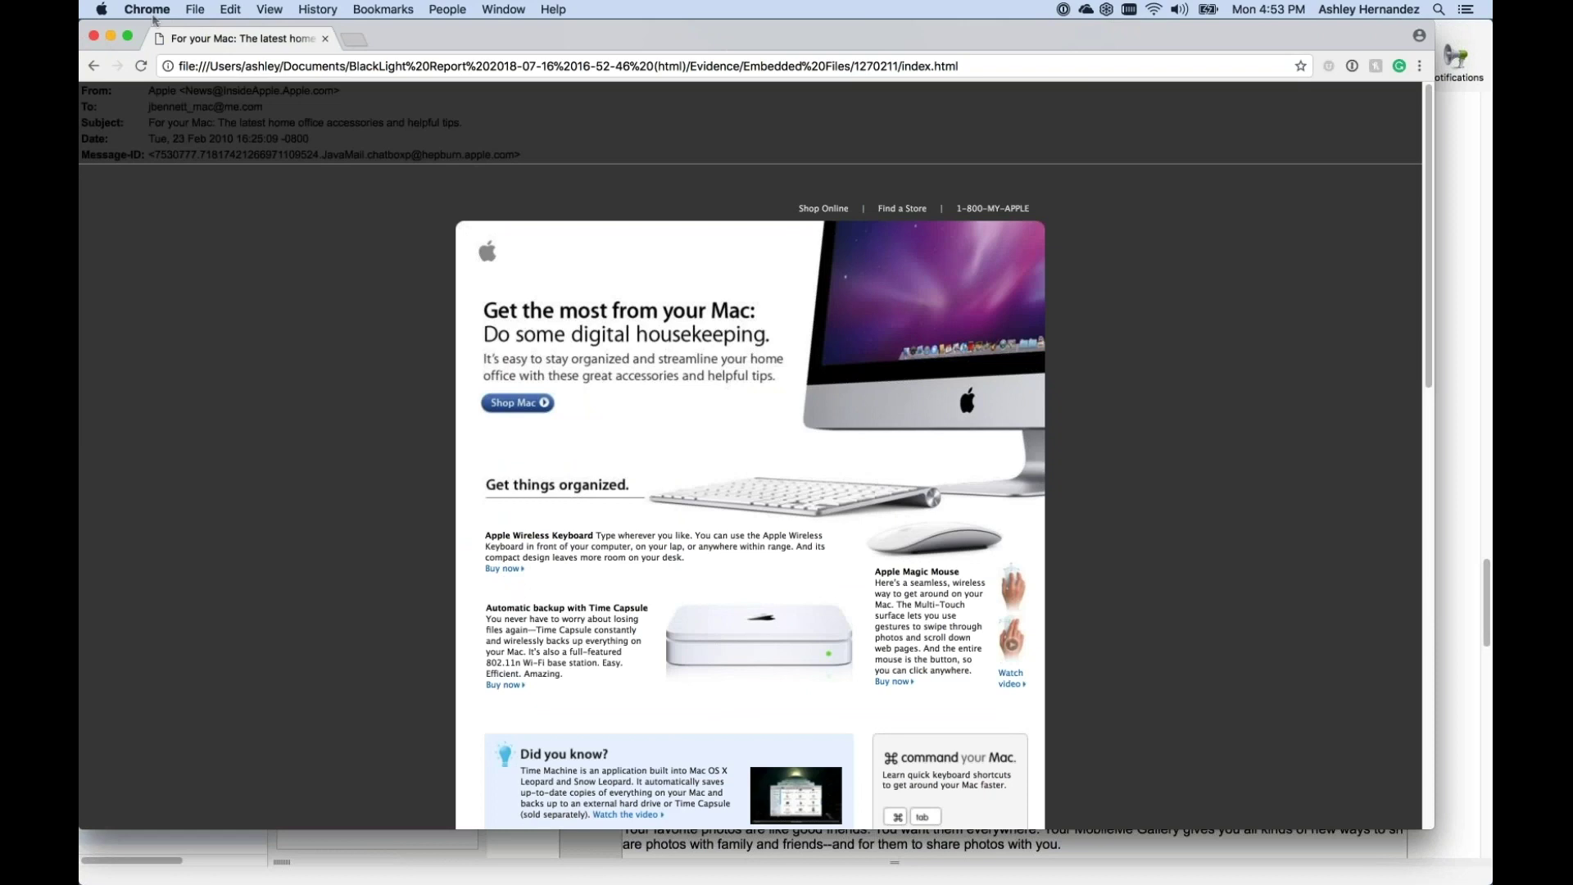
pyautogui.click(94, 66)
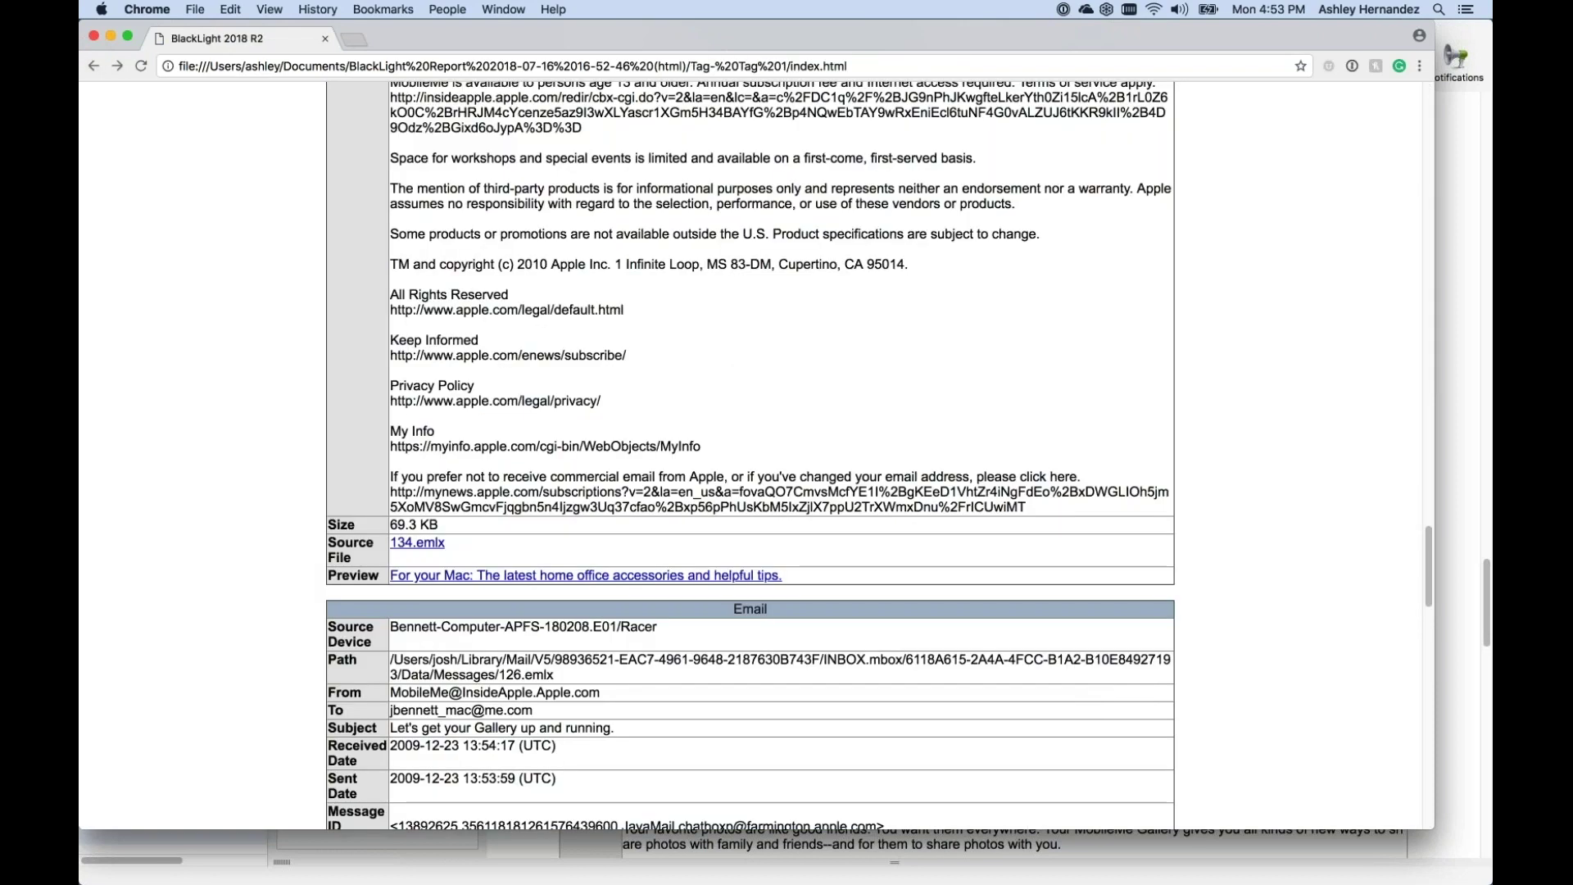